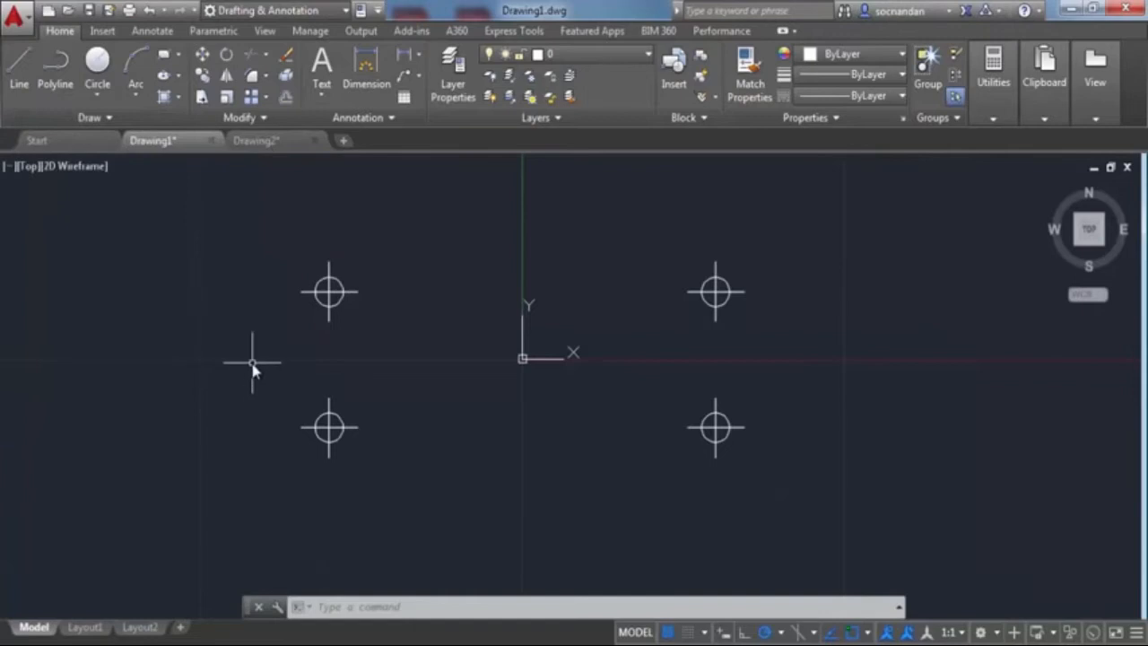
# - Draw a freehand chain of four connected line segments around the two point markers on the positive X side, crossing the first segment
pyautogui.write('L')
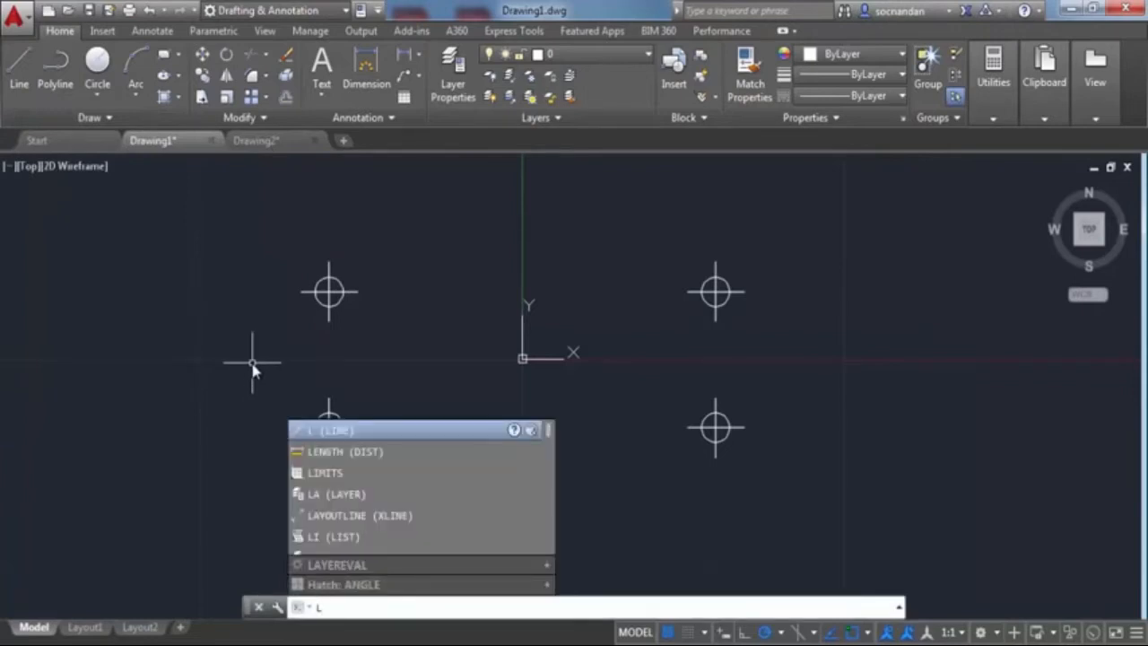
pyautogui.press('Return')
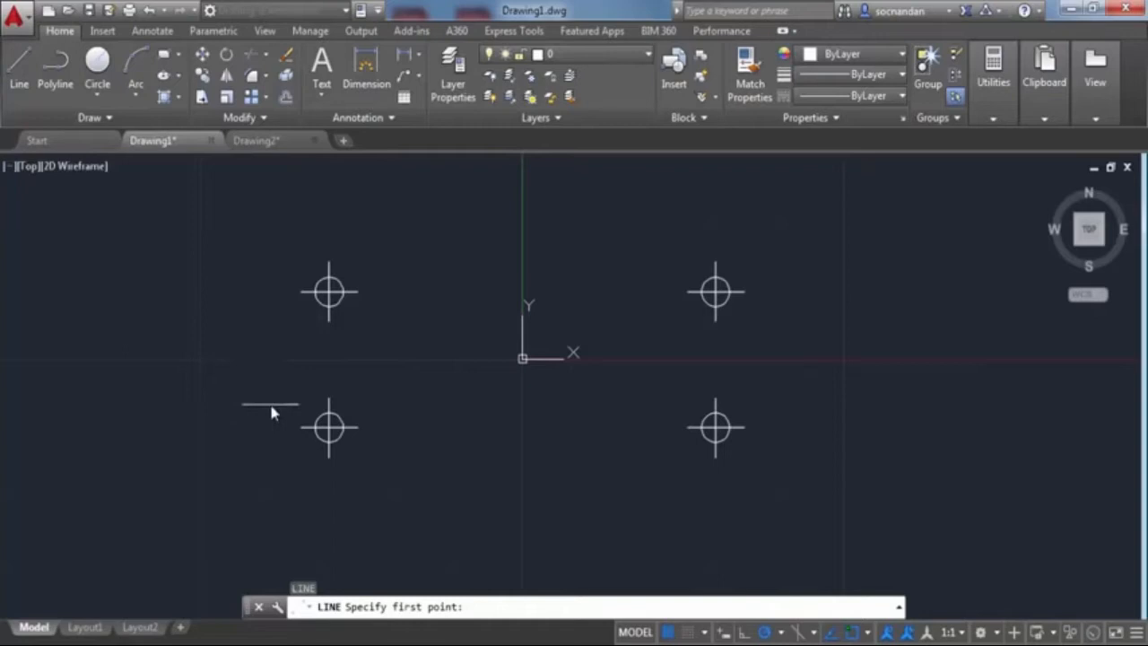
pyautogui.click(433, 253)
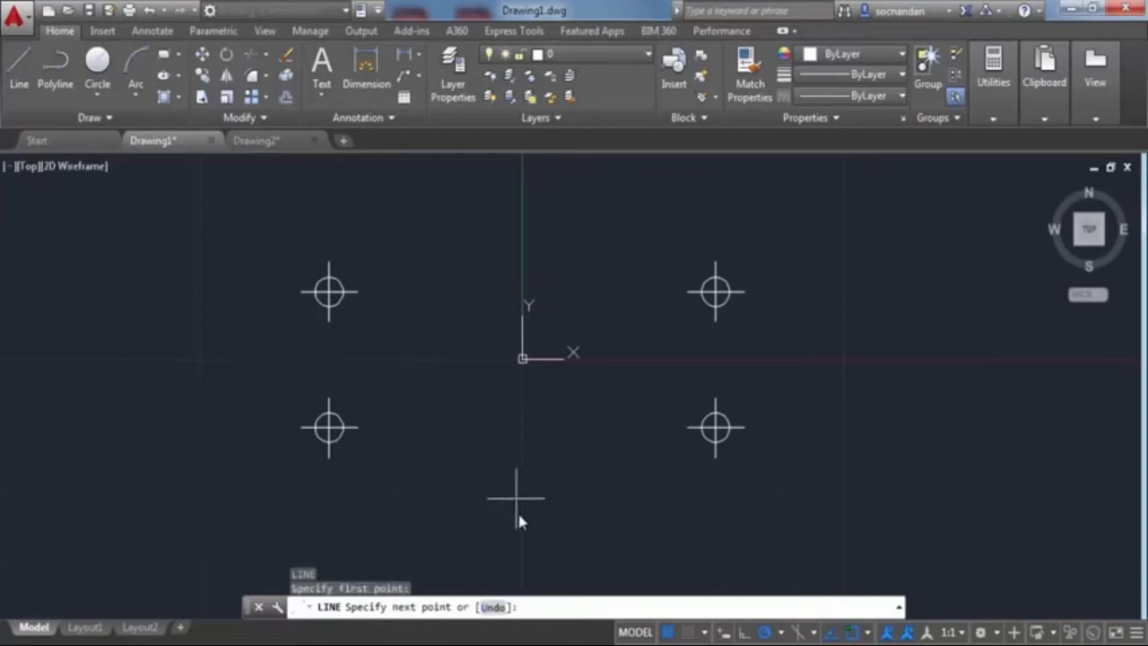
pyautogui.click(702, 539)
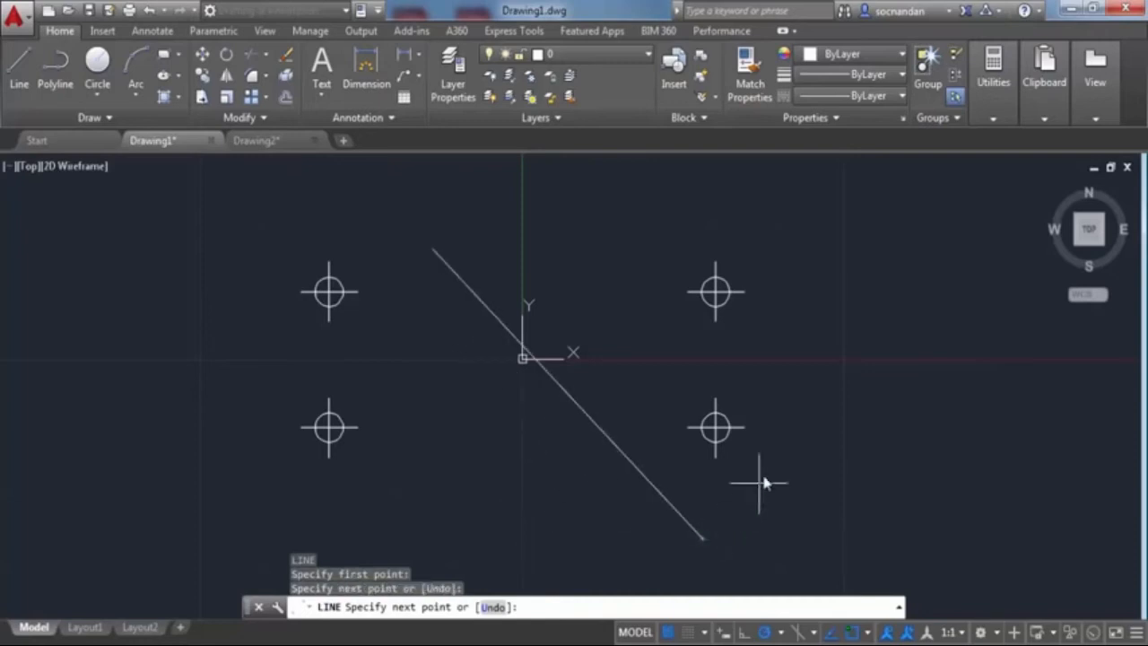
pyautogui.click(854, 259)
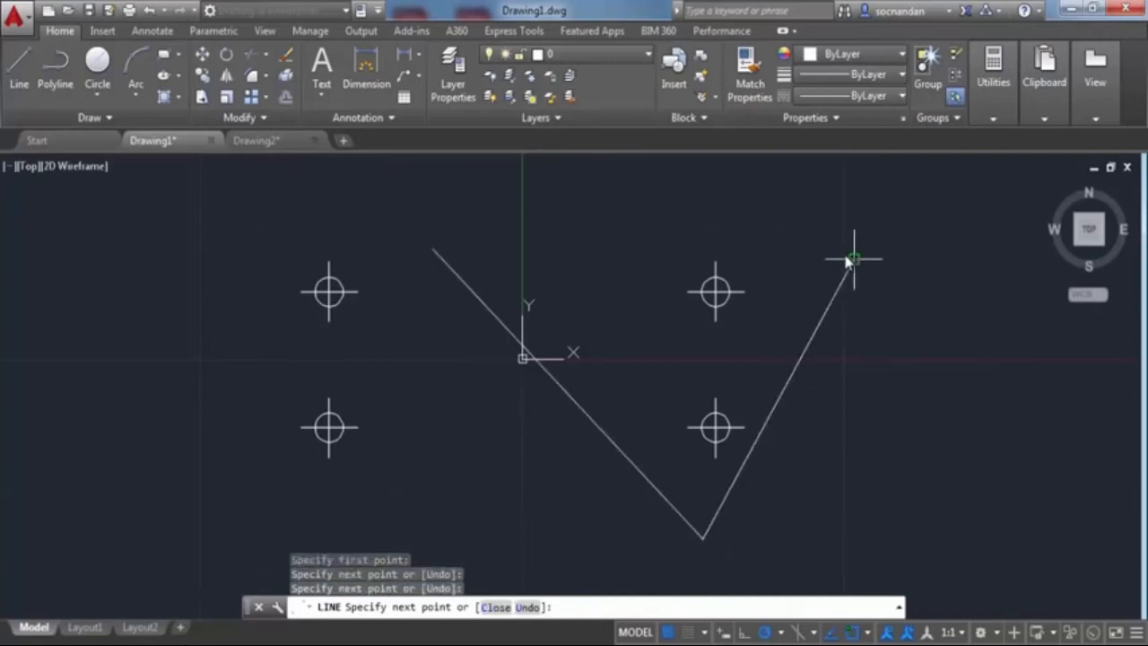
pyautogui.click(634, 199)
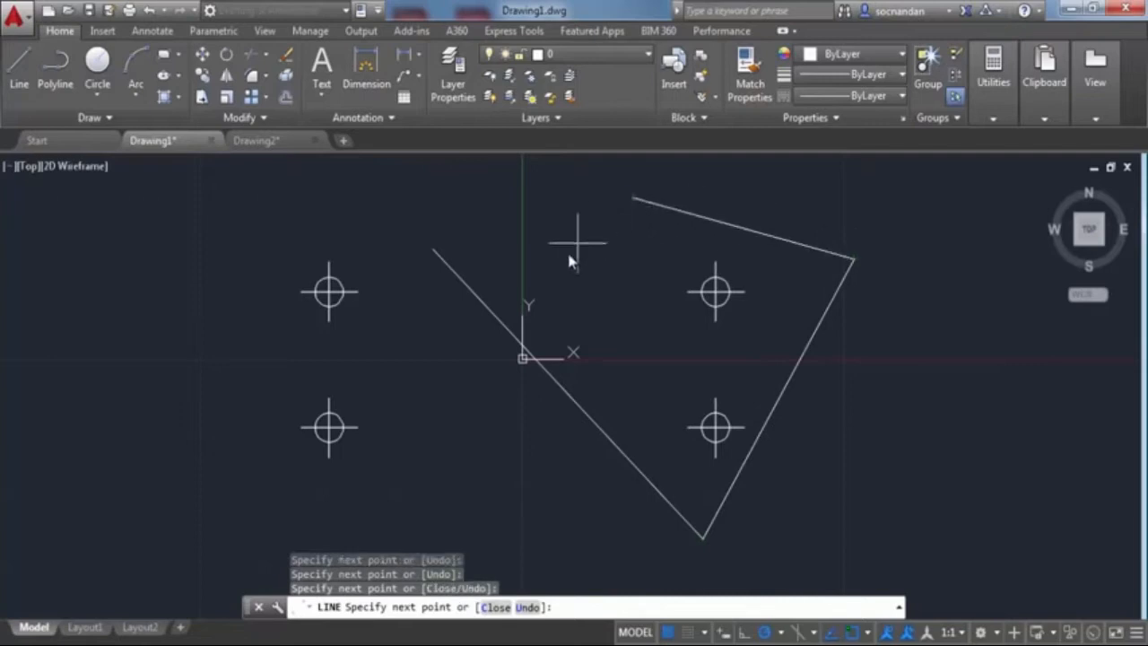
pyautogui.click(442, 381)
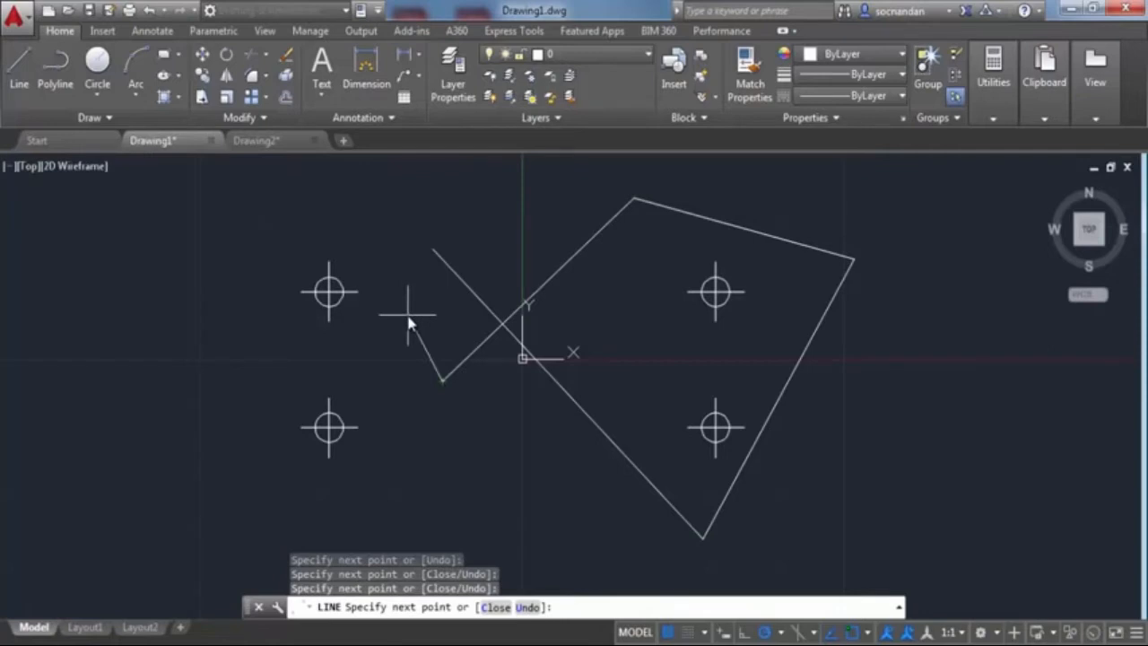
pyautogui.press('Return')
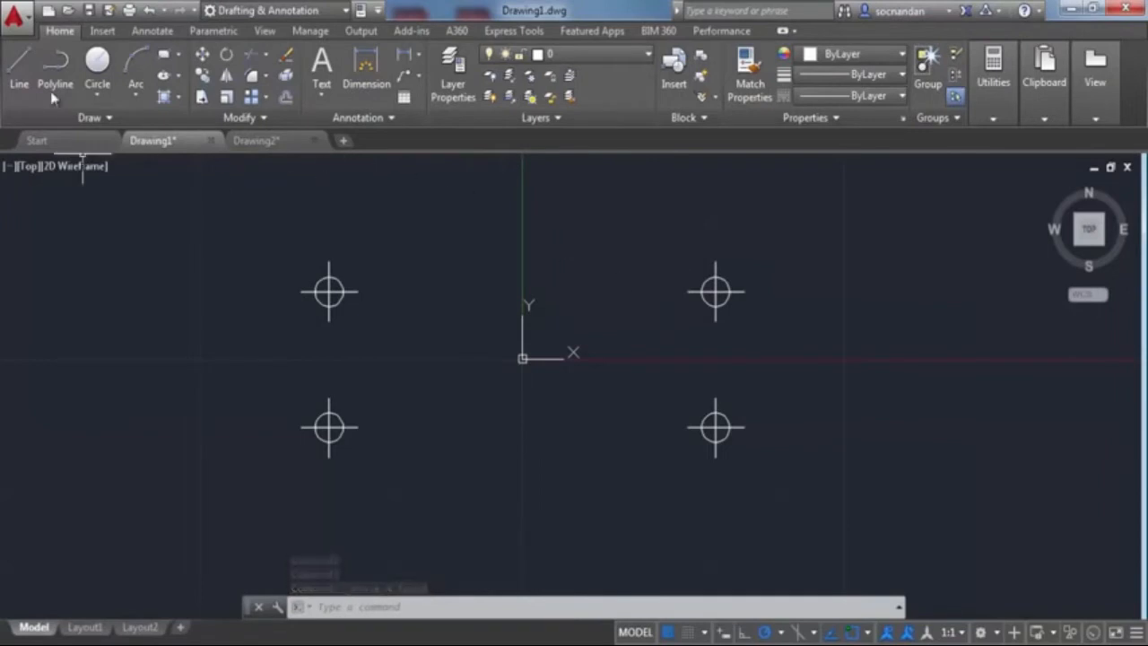
# - Draw a horizontal line 5 units long above the point markers, continued by a 3-unit segment sloping down to the right
pyautogui.click(21, 67)
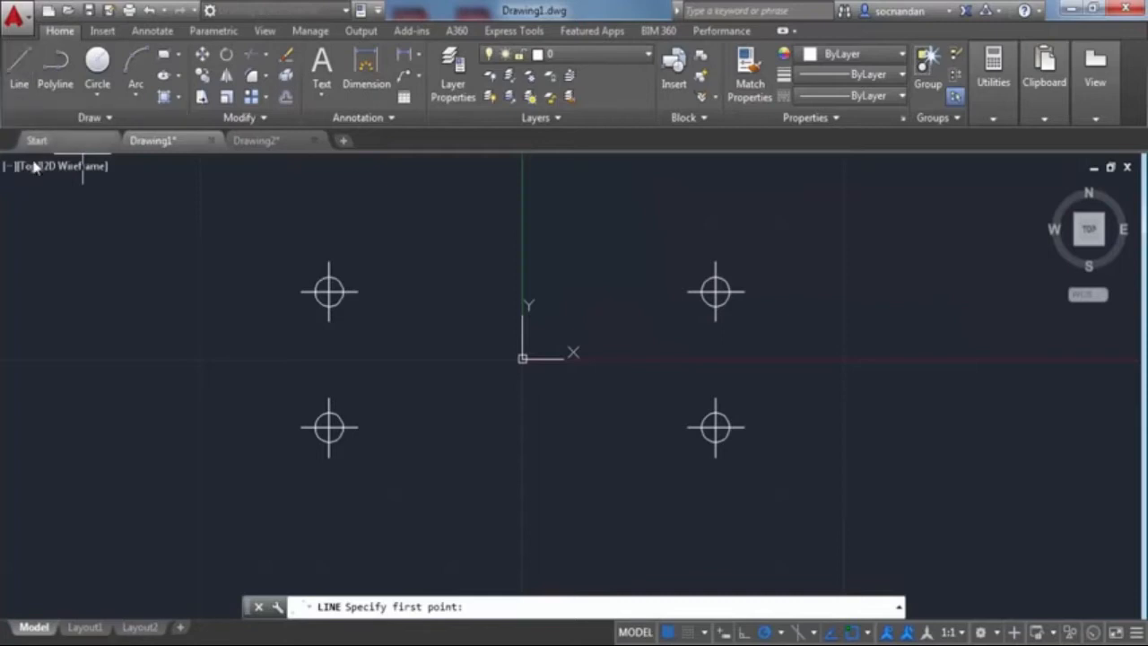
pyautogui.click(412, 216)
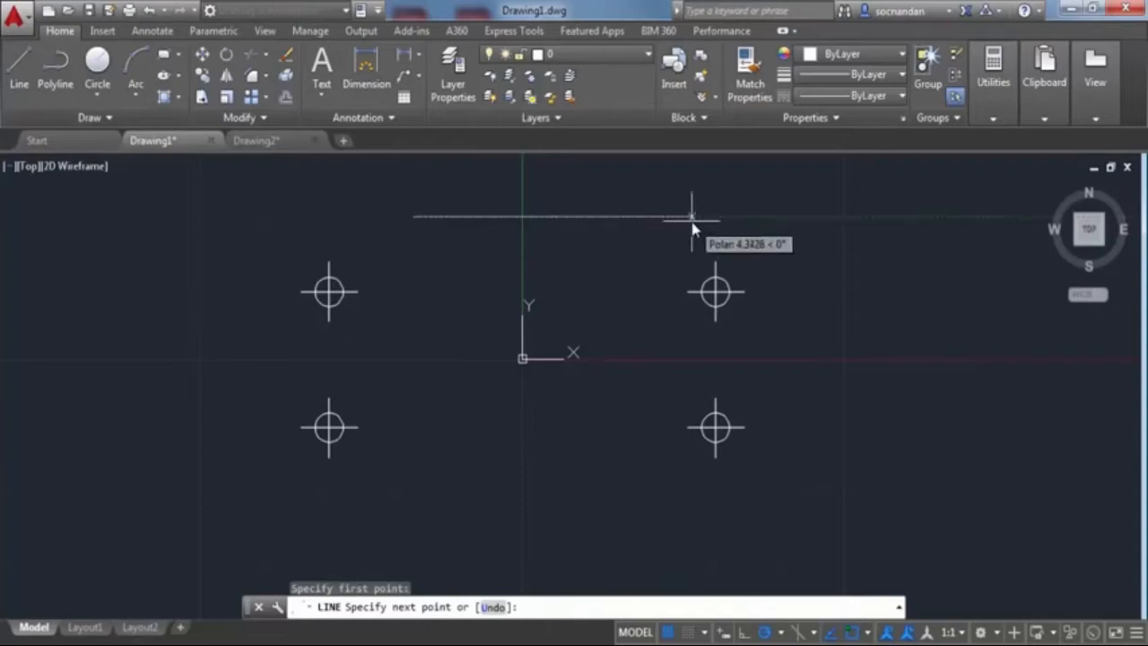
pyautogui.write('5')
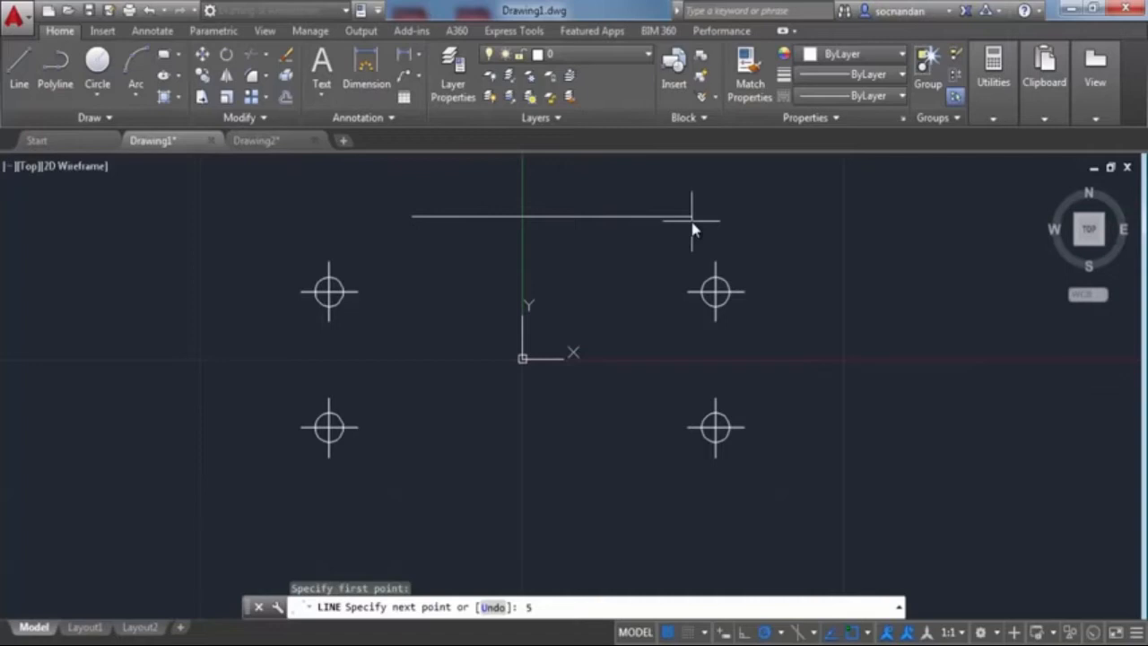
pyautogui.press('Return')
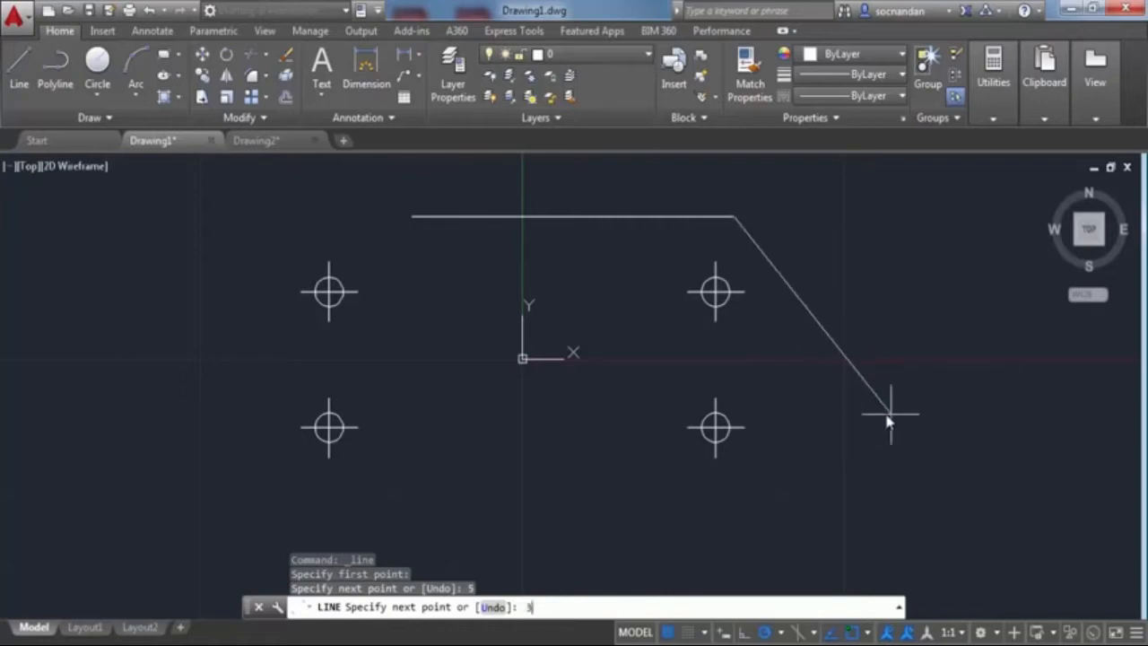
pyautogui.press('Return')
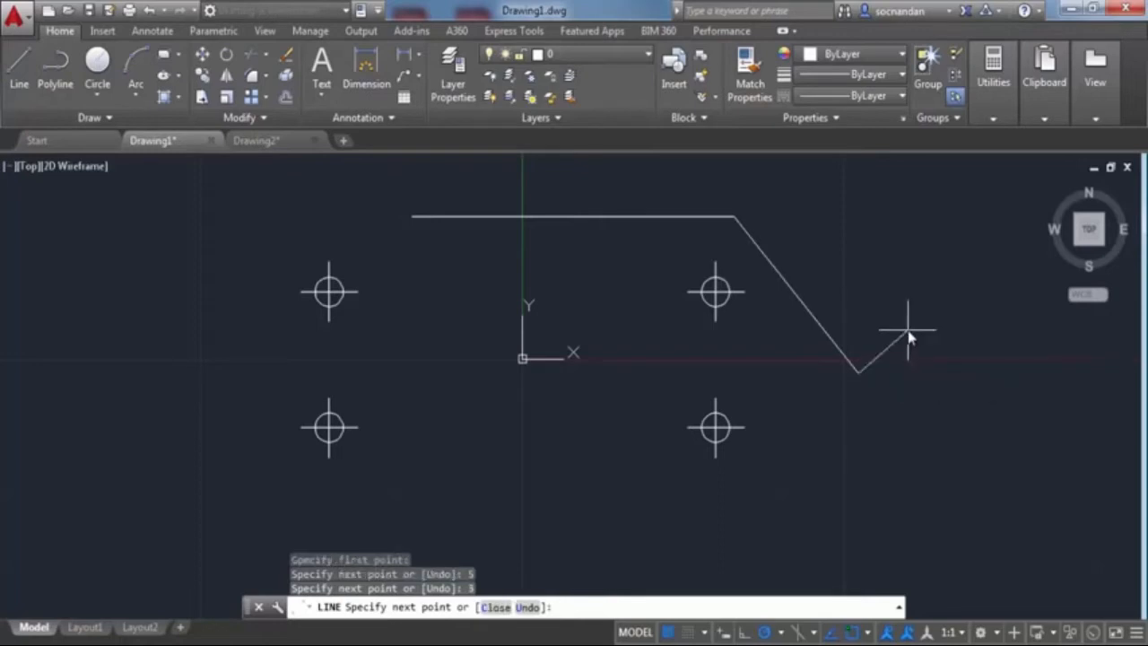
pyautogui.press('Return')
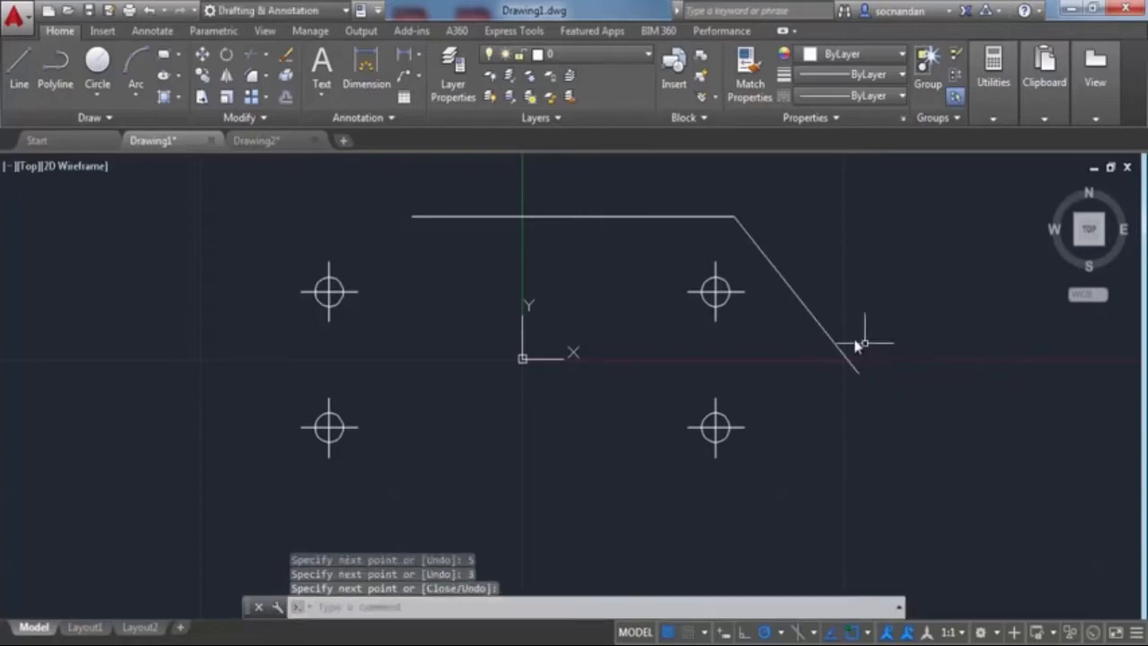
# - Erase the horizontal line and the sloping segment connected to it
pyautogui.click(752, 236)
pyautogui.click(718, 216)
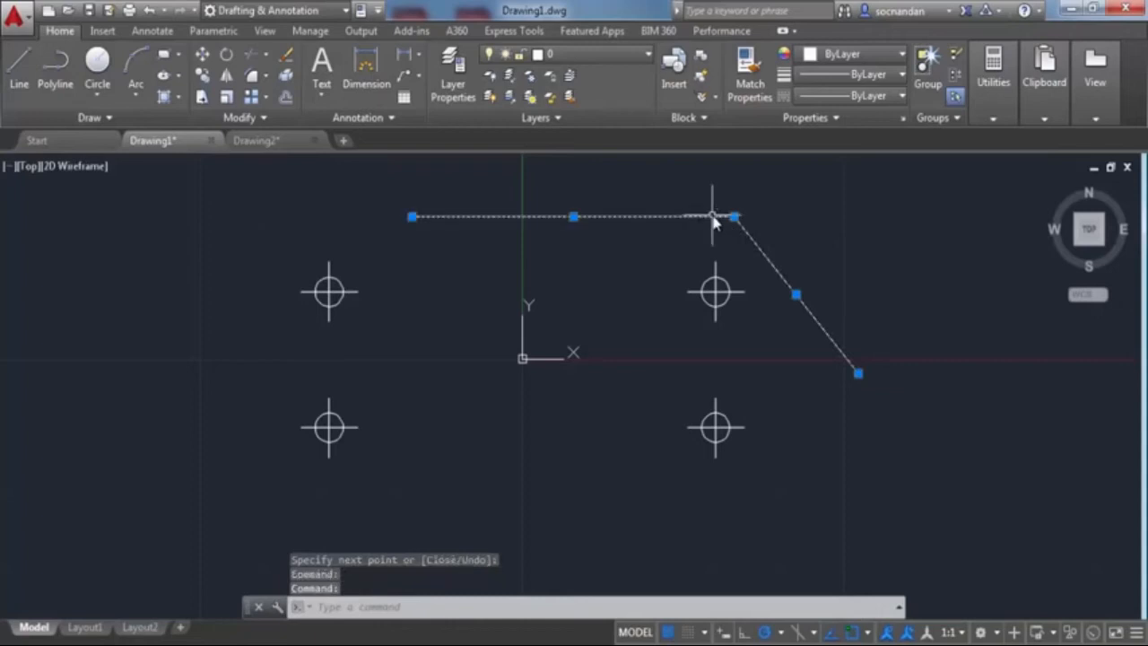
pyautogui.rightClick(668, 210)
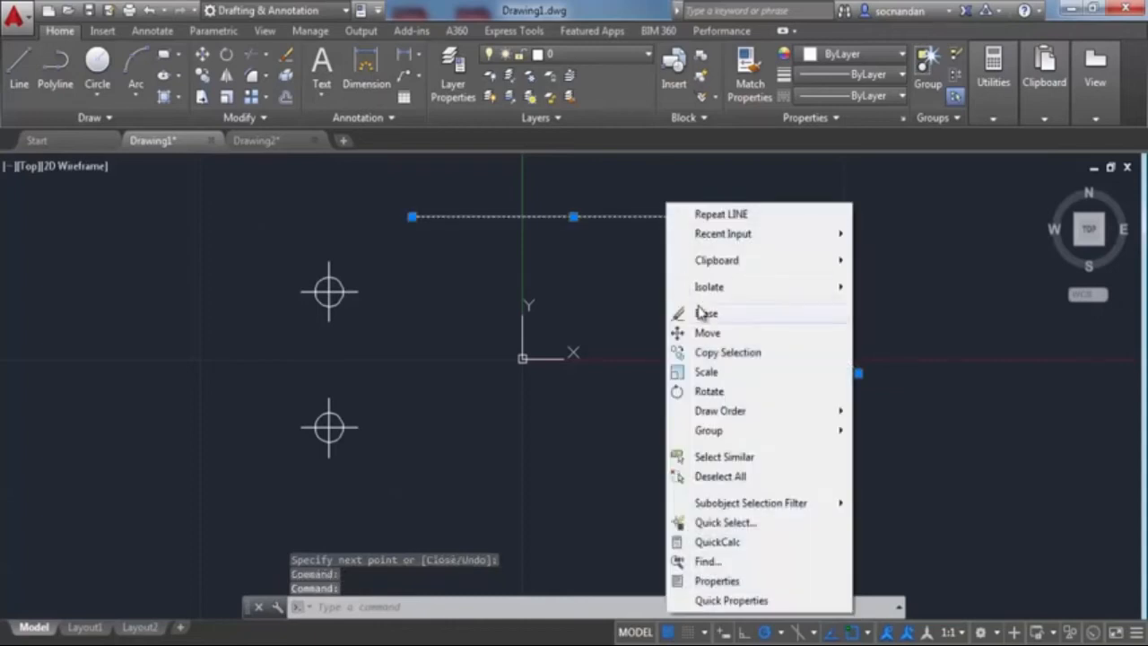
pyautogui.click(704, 314)
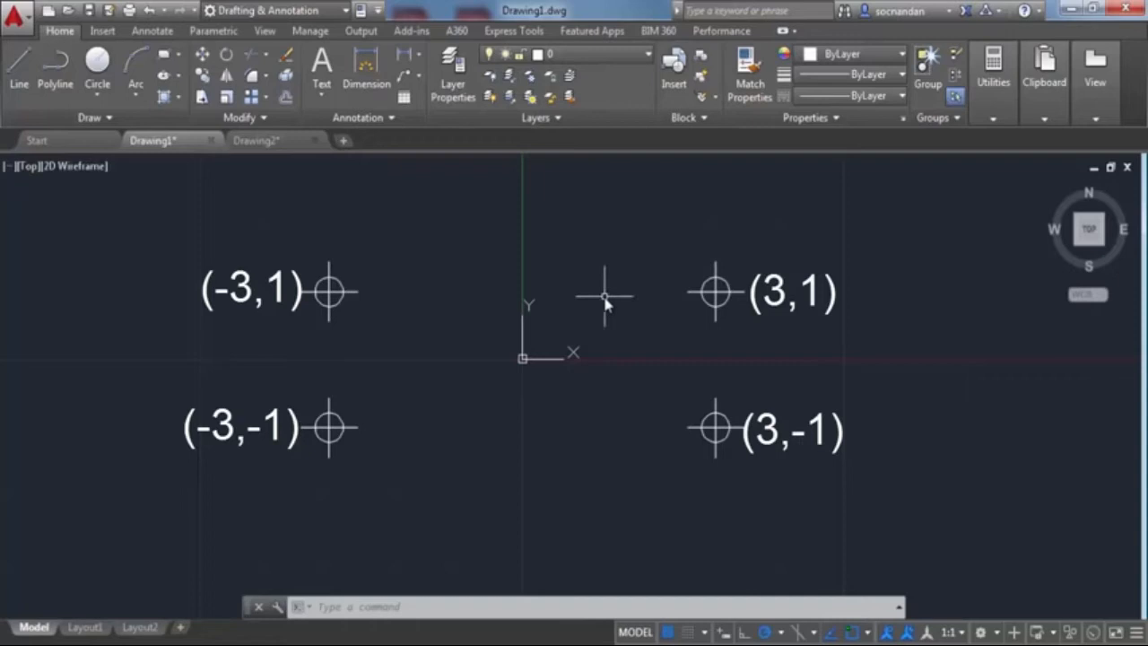
# - Draw a closed rectangle of lines through the coordinates 3,1; -3,1; -3,-1; 3,-1 and back to 3,1
pyautogui.click(16, 79)
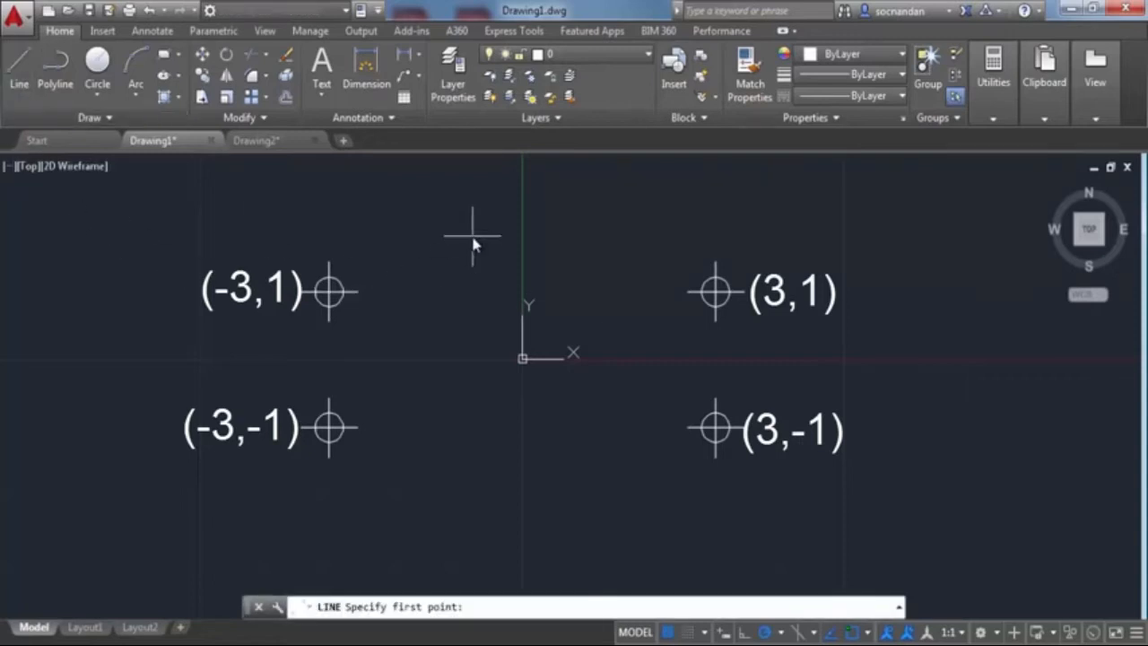
pyautogui.write('3,1')
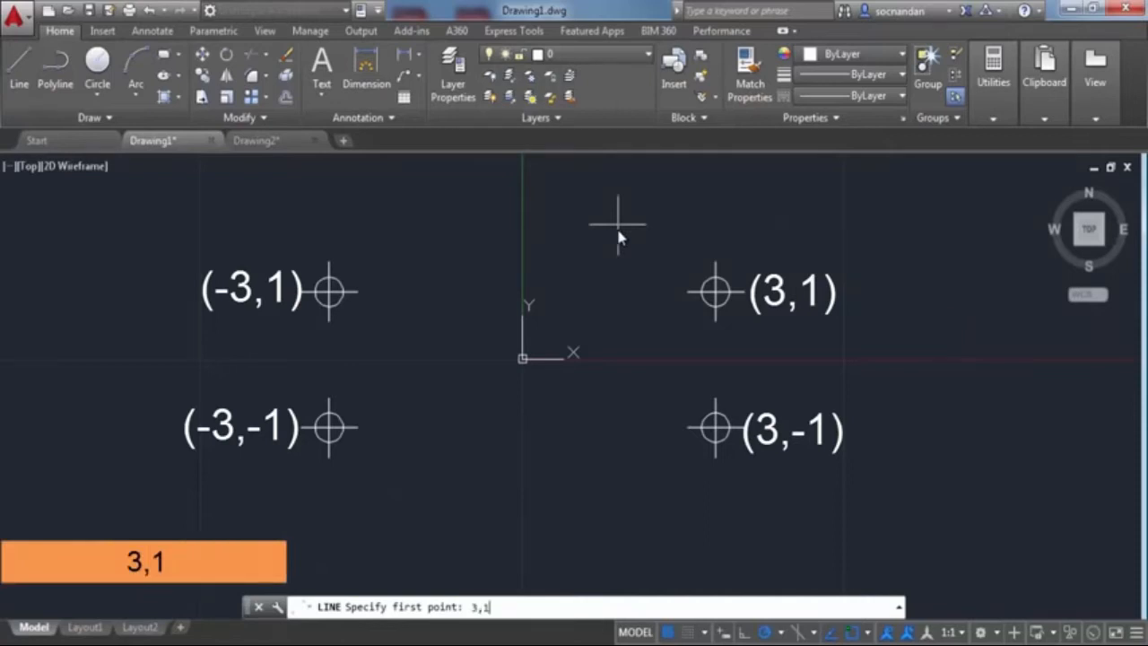
pyautogui.press('Return')
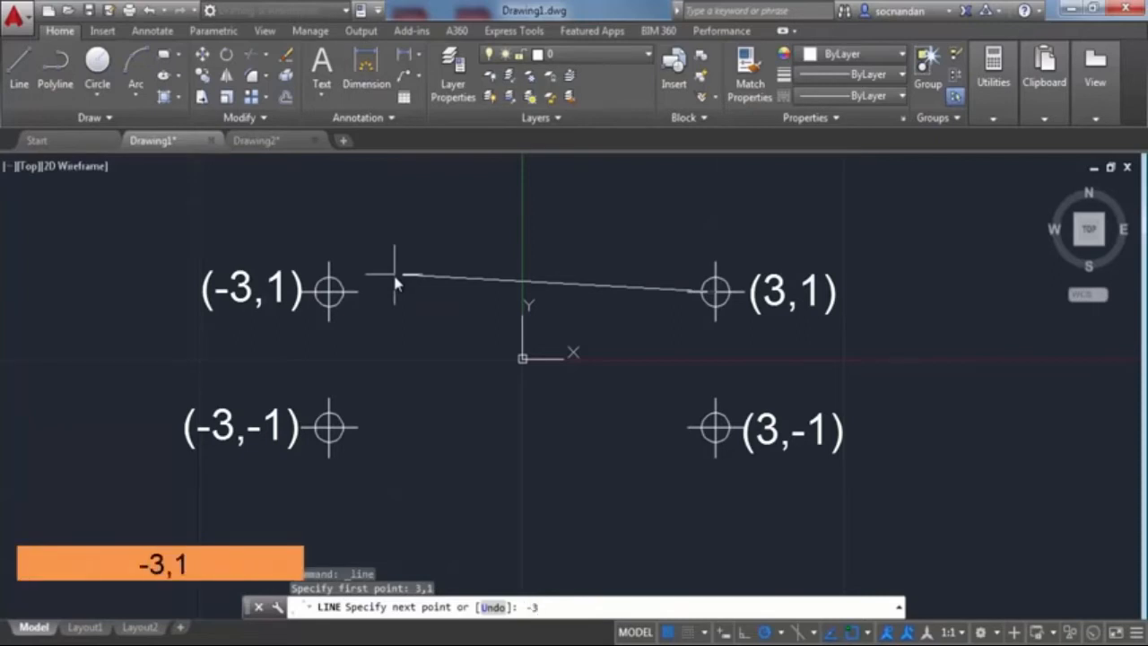
pyautogui.press('Return')
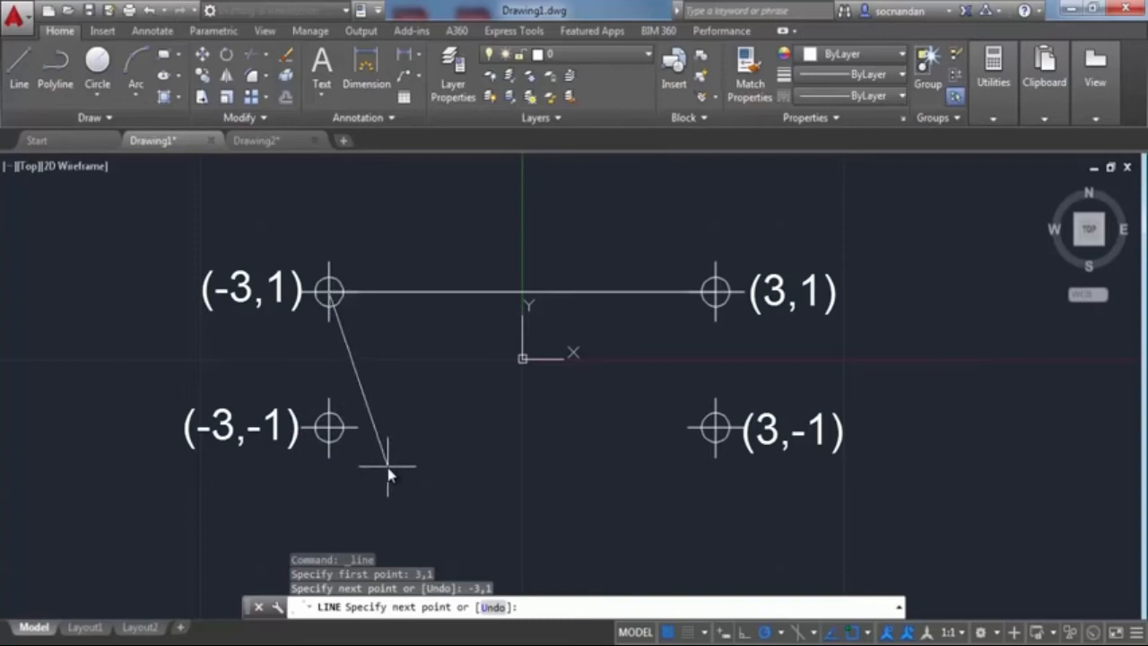
pyautogui.write('-3,-1')
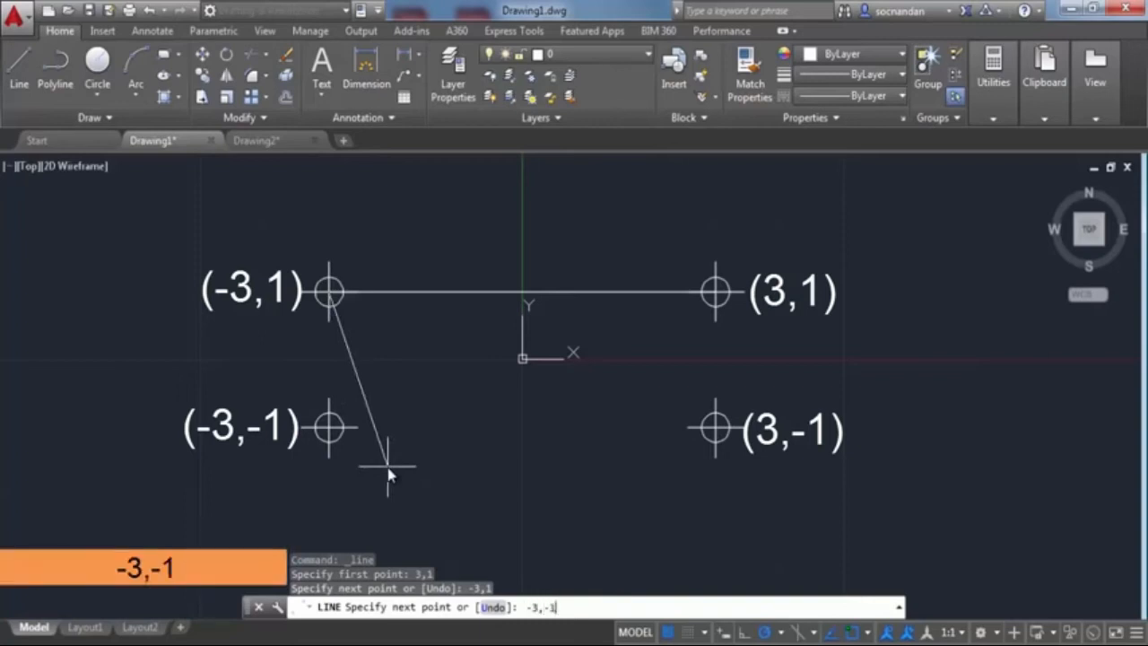
pyautogui.press('Return')
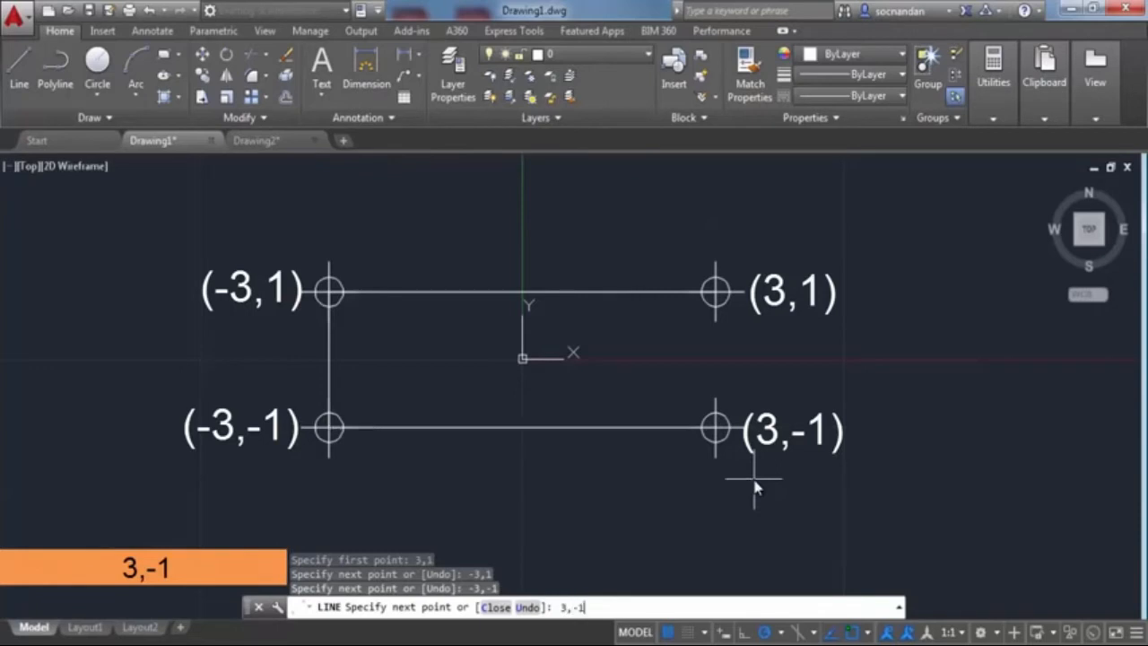
pyautogui.press('Return')
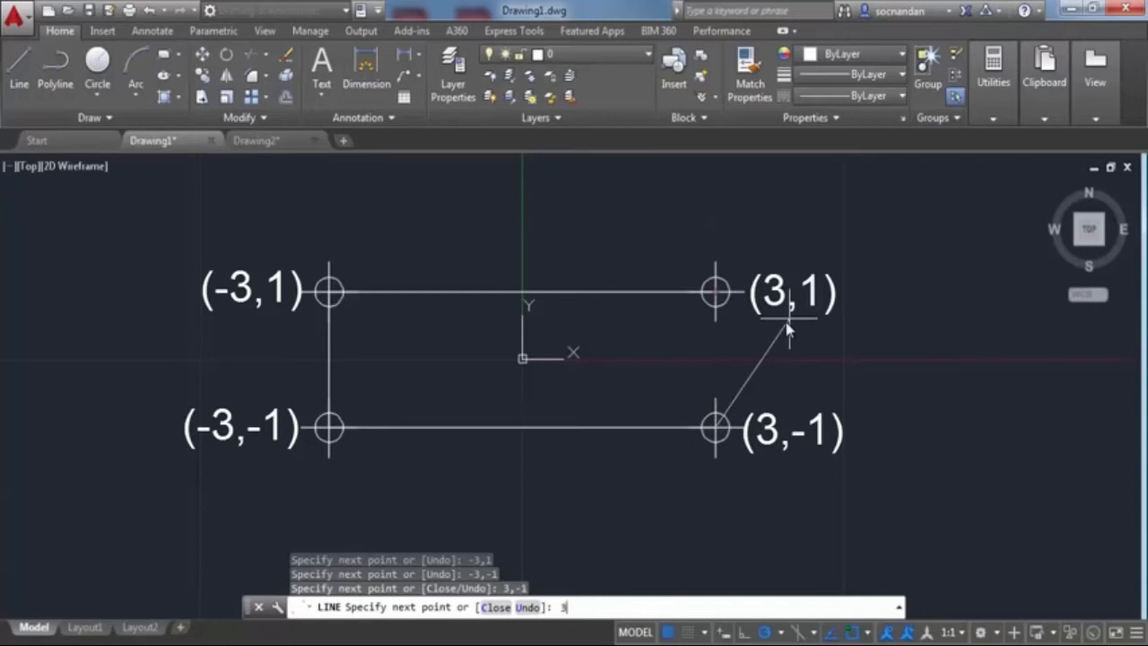
pyautogui.write('3,1')
pyautogui.press('Return')
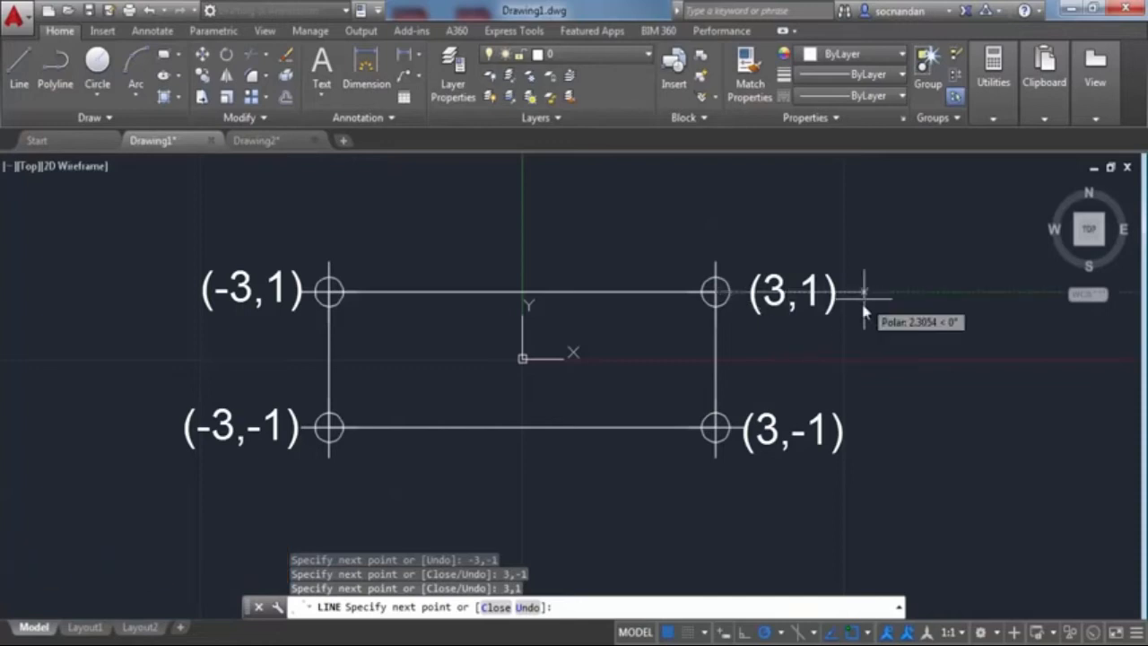
pyautogui.press('Return')
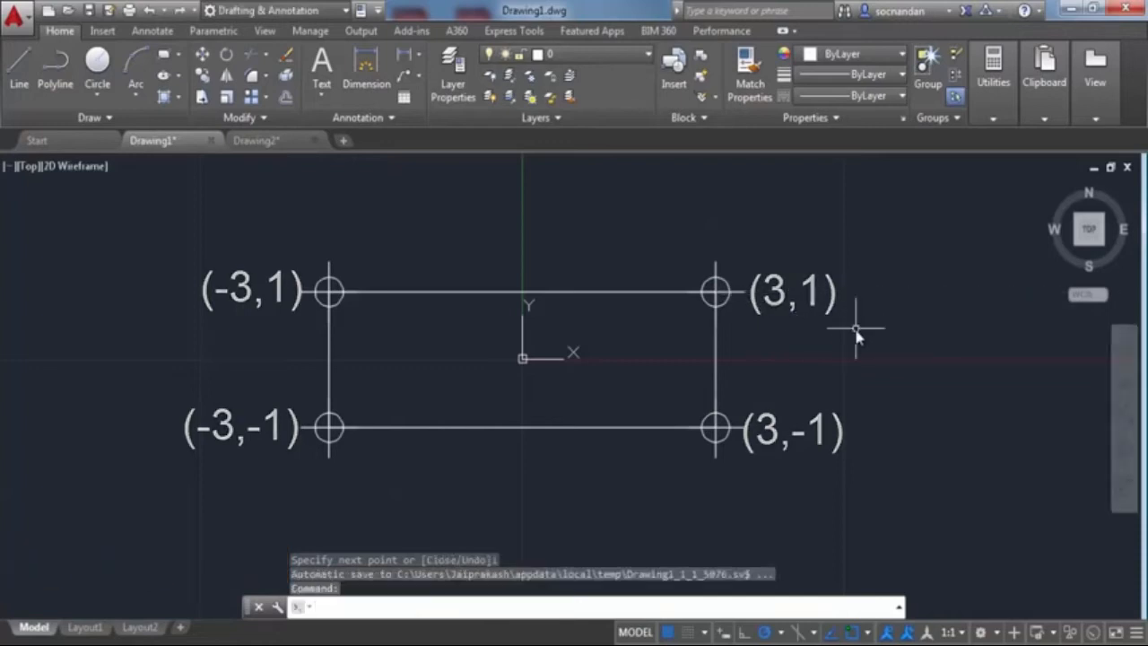
# - Erase the rectangle's lines together with the four point markers at its corners
pyautogui.click(290, 249)
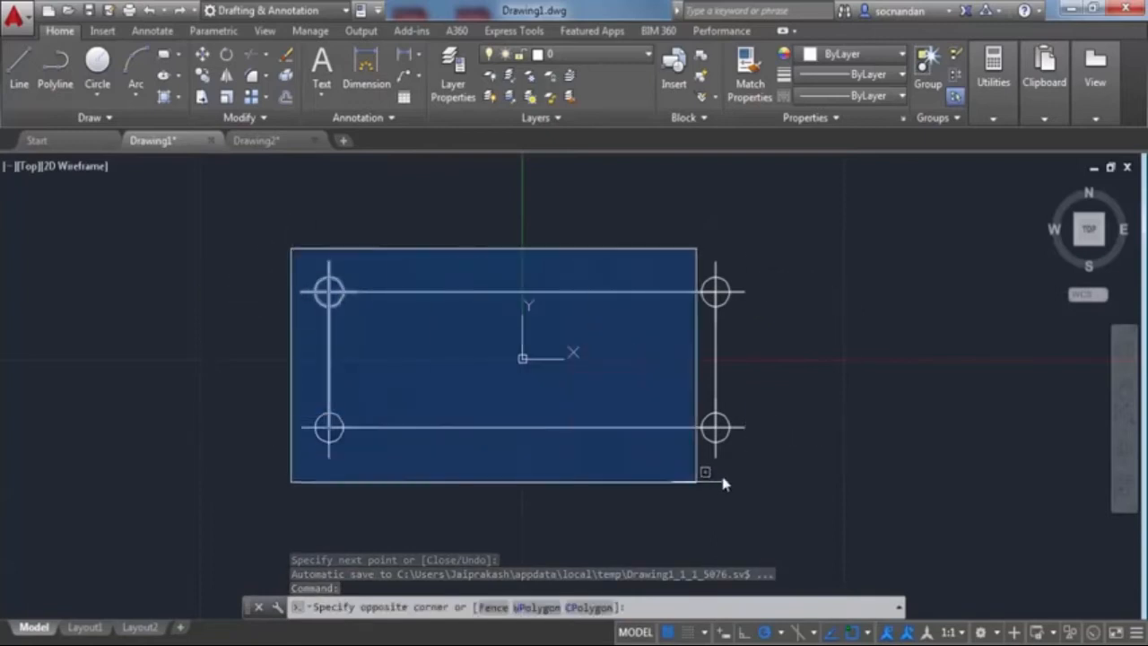
pyautogui.click(786, 479)
pyautogui.rightClick(594, 348)
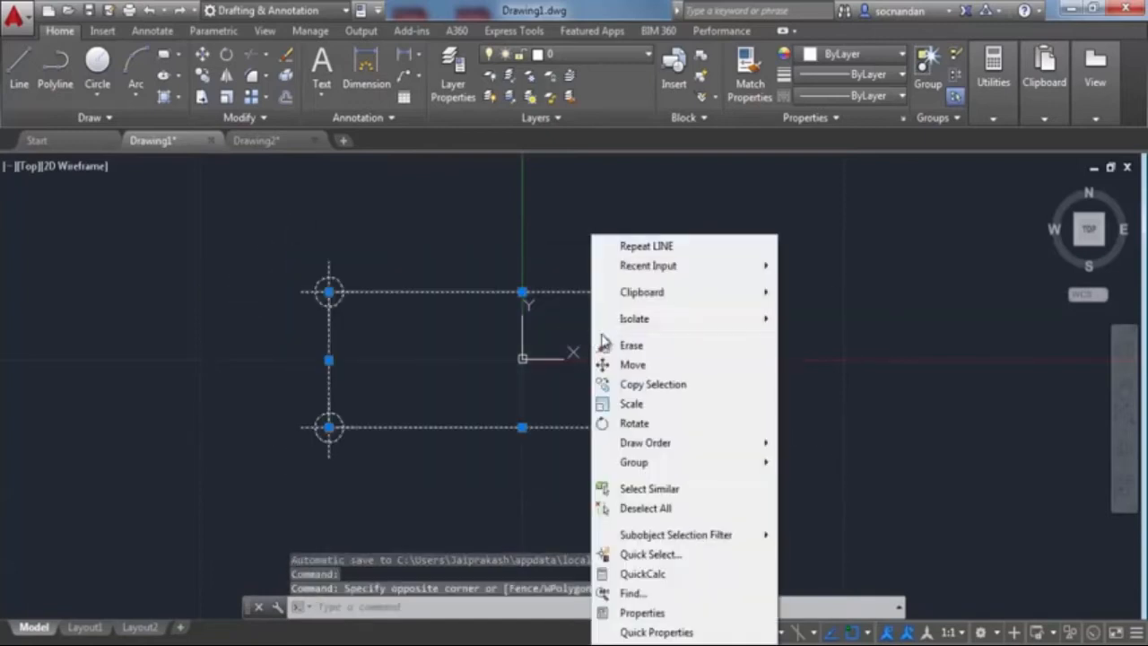
pyautogui.click(613, 341)
pyautogui.moveTo(617, 320)
pyautogui.mouseDown(button='middle')
pyautogui.moveTo(556, 397)
pyautogui.moveTo(477, 430)
pyautogui.mouseUp(button='middle')
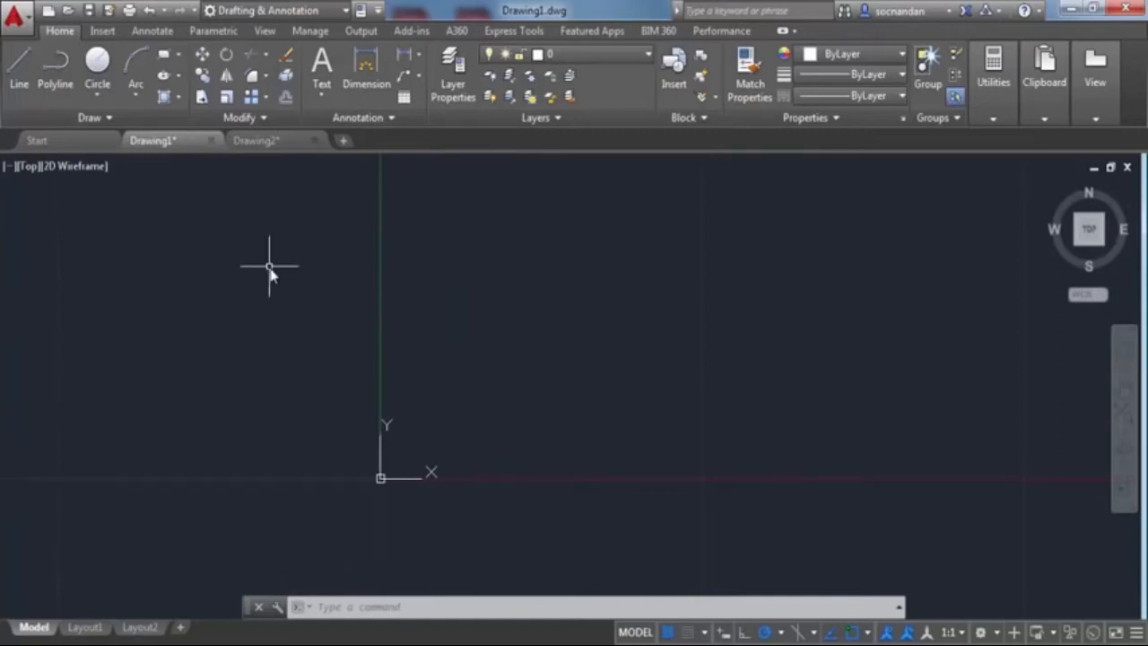
# - Draw a line 6 units long at an angle of 30° from a point just above and to the right of the origin
pyautogui.click(19, 70)
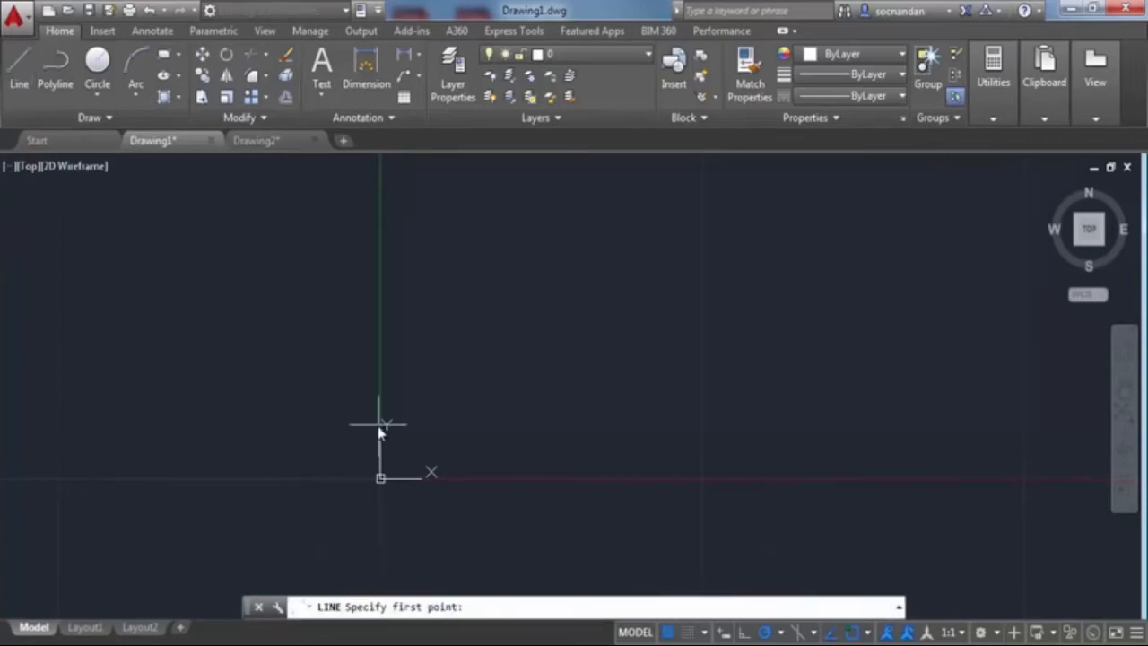
pyautogui.click(444, 412)
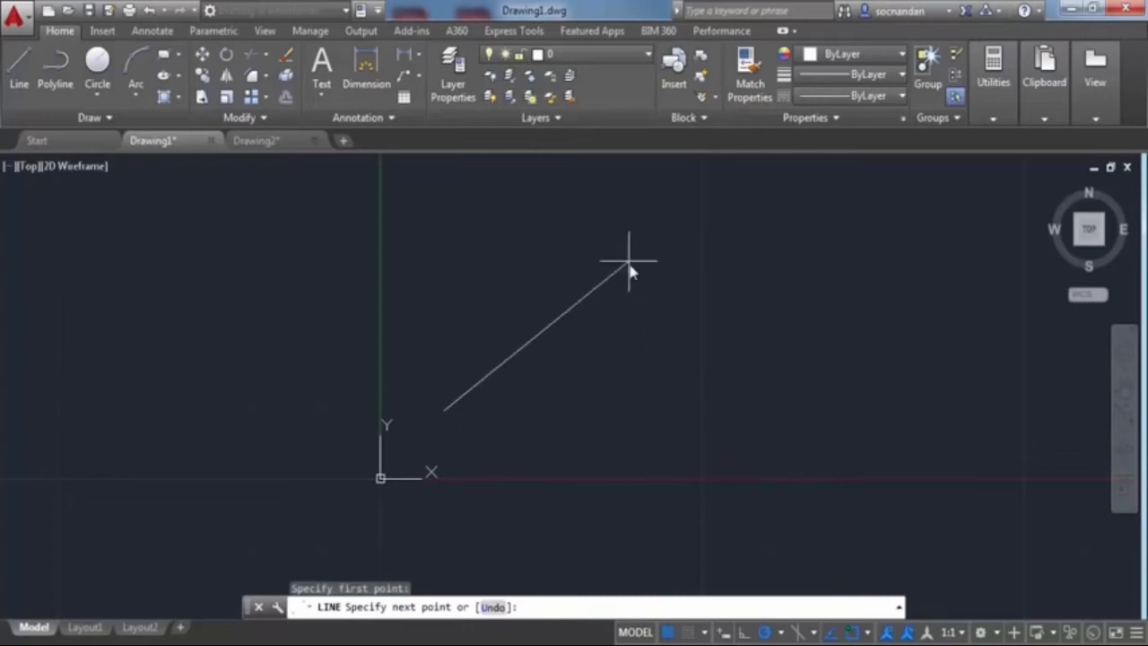
pyautogui.write('<')
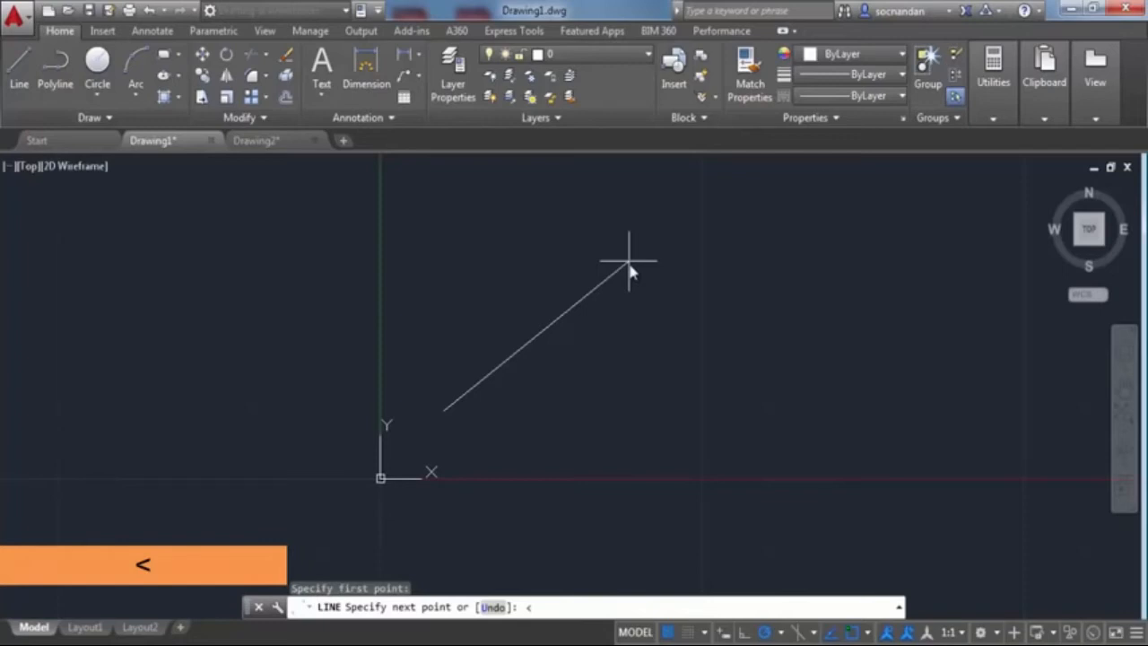
pyautogui.write('3030')
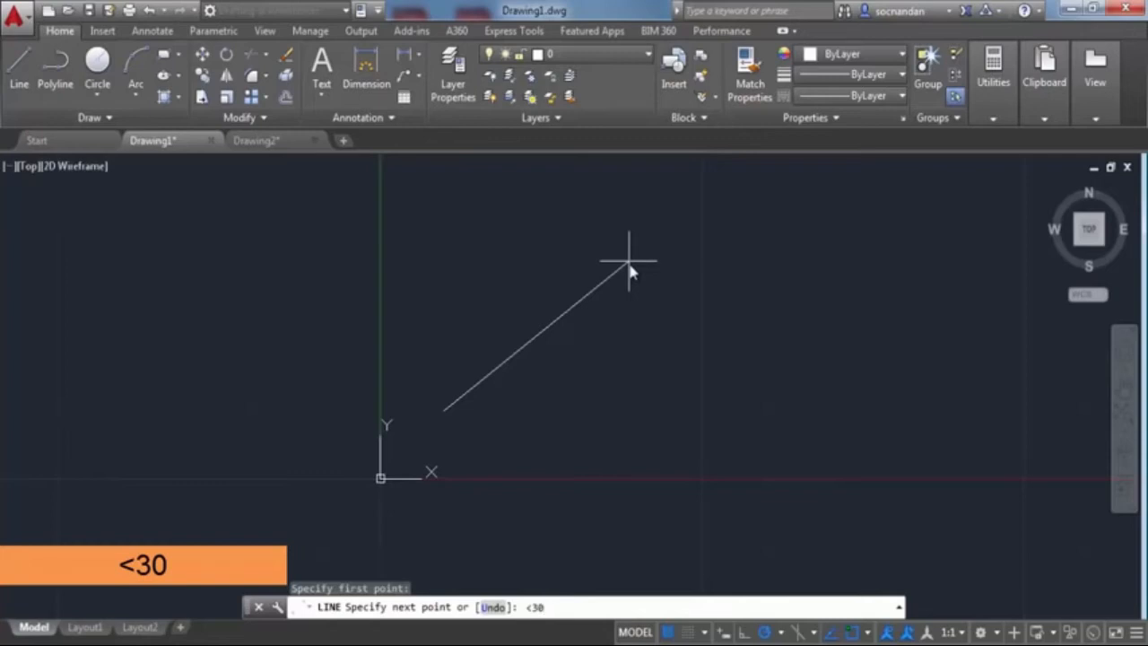
pyautogui.press('Return')
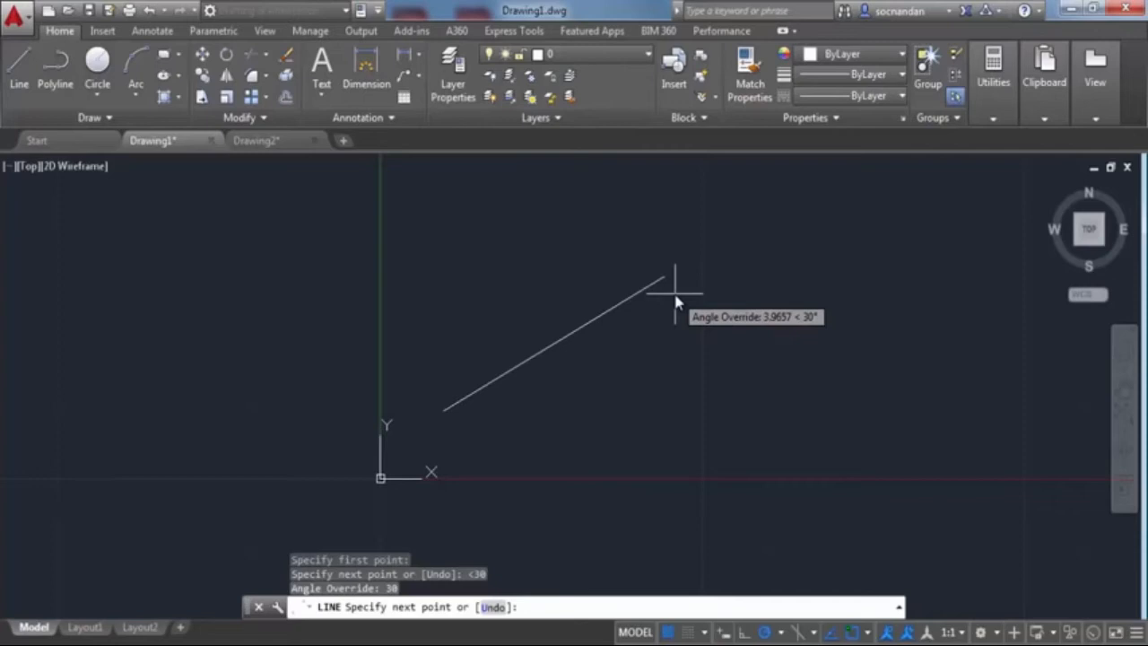
pyautogui.write('6')
pyautogui.press('Return')
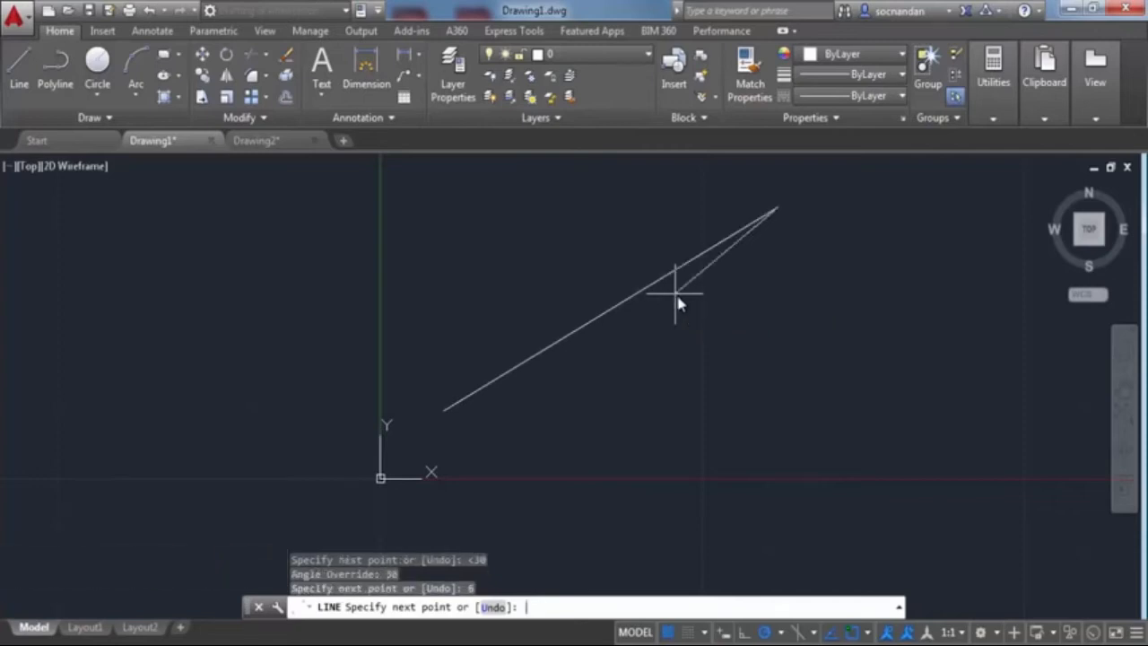
# - Finish the Line command with the 30° line as its only segment
pyautogui.press('Return')
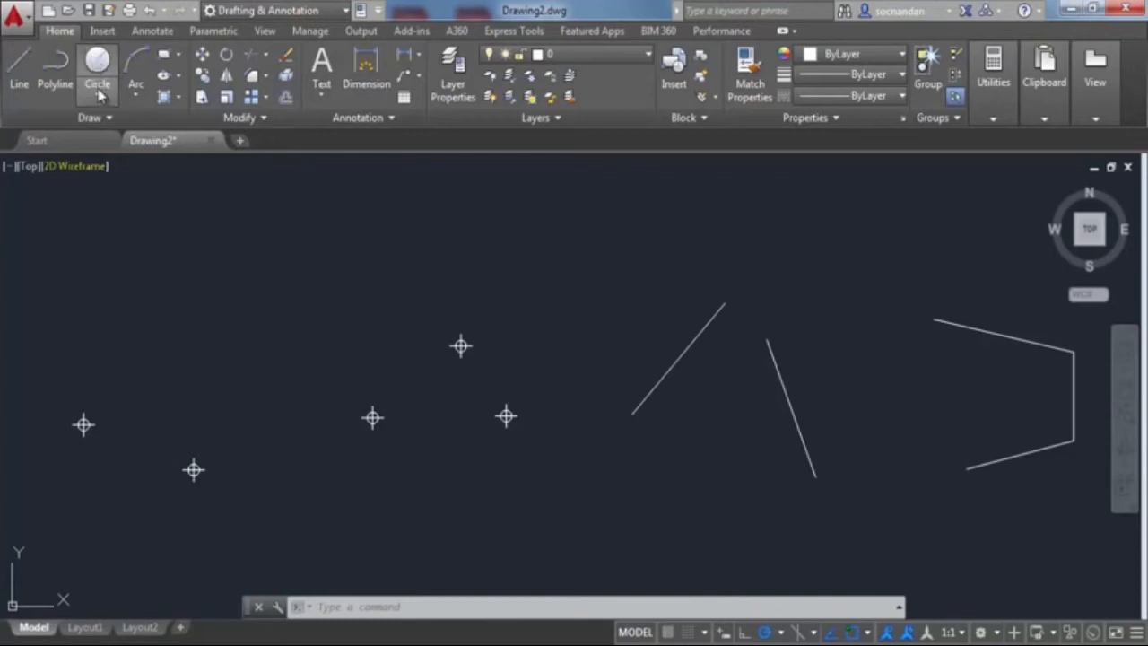
pyautogui.click(99, 88)
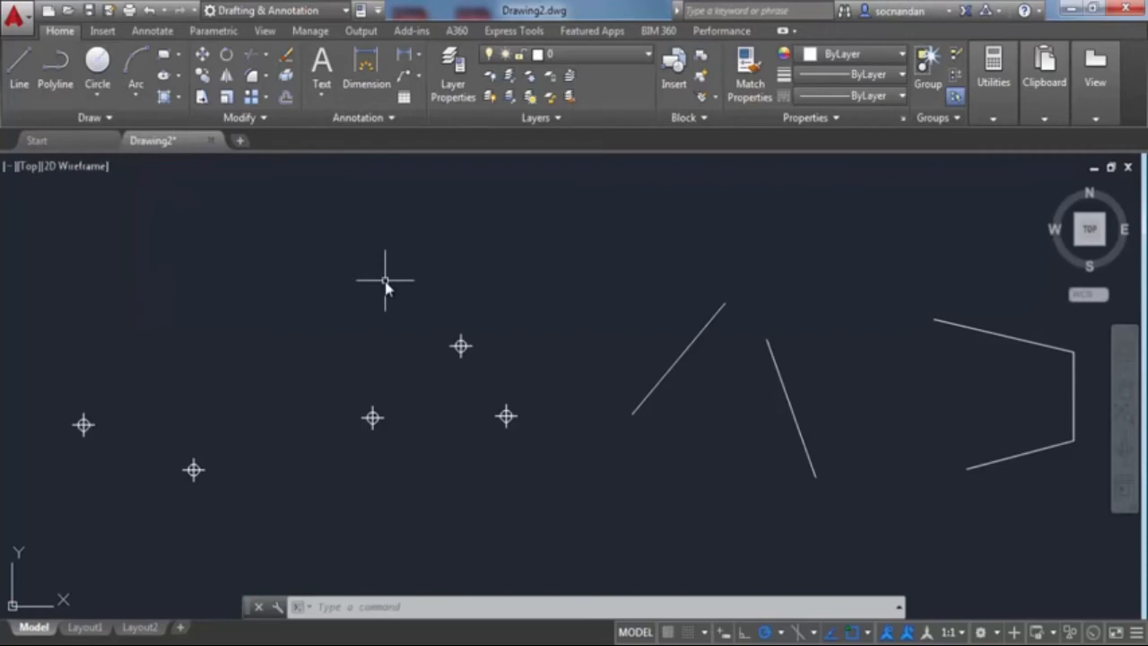
pyautogui.write('c')
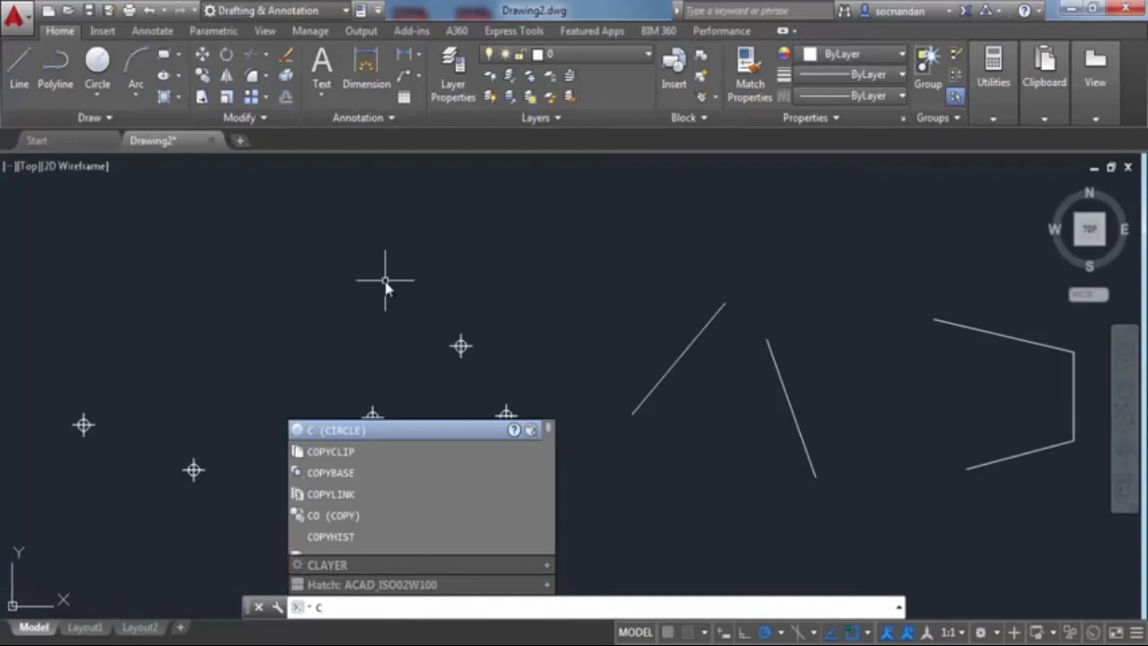
pyautogui.press('Escape')
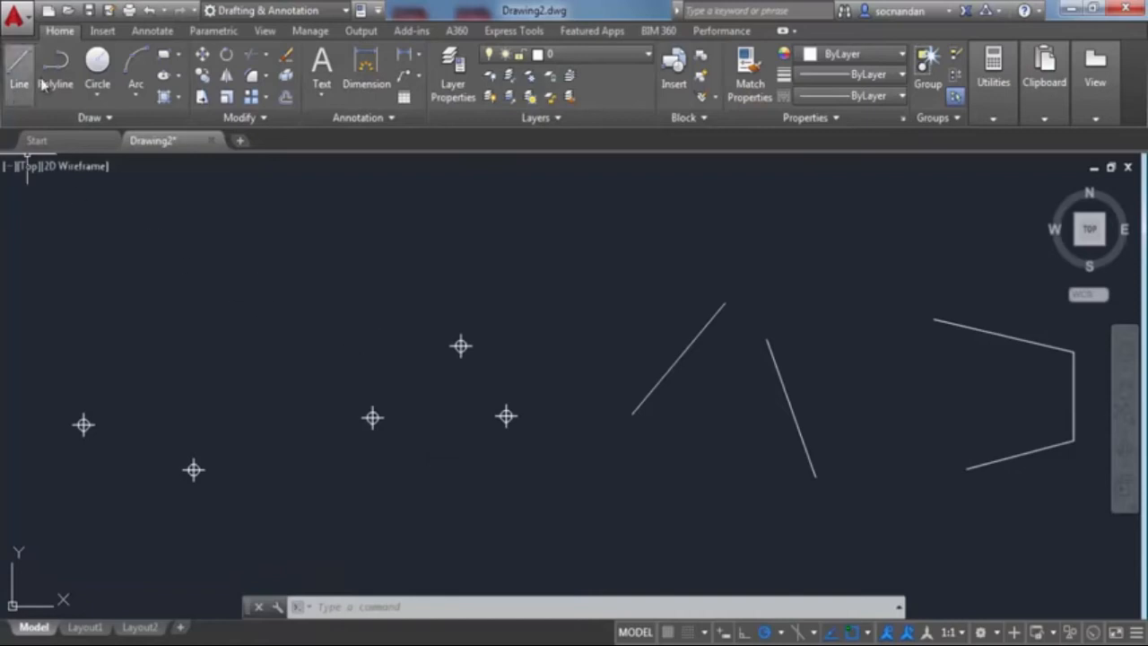
# - Draw a circle of radius 40 by center and radius, above the two leftmost point markers
pyautogui.click(112, 95)
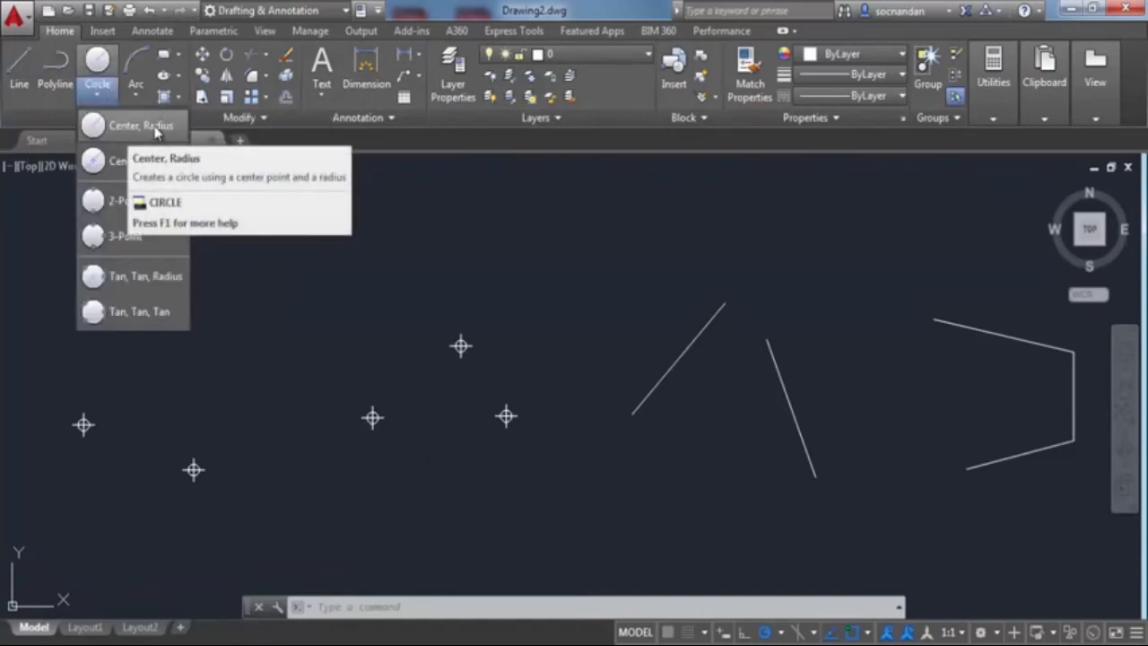
pyautogui.click(133, 130)
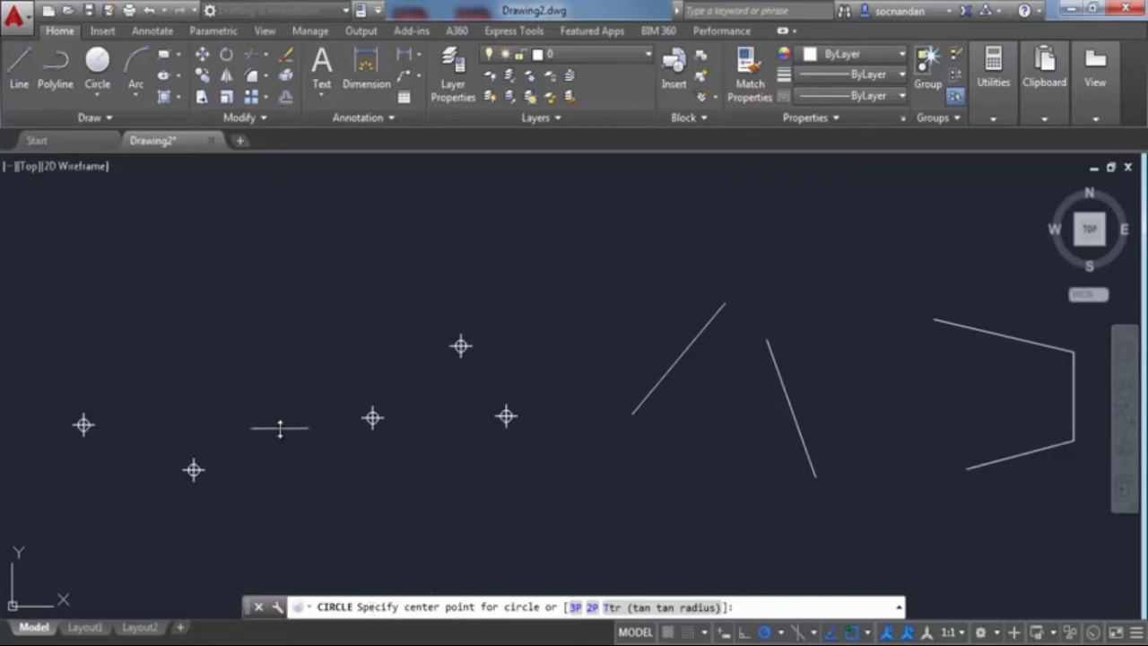
pyautogui.click(250, 275)
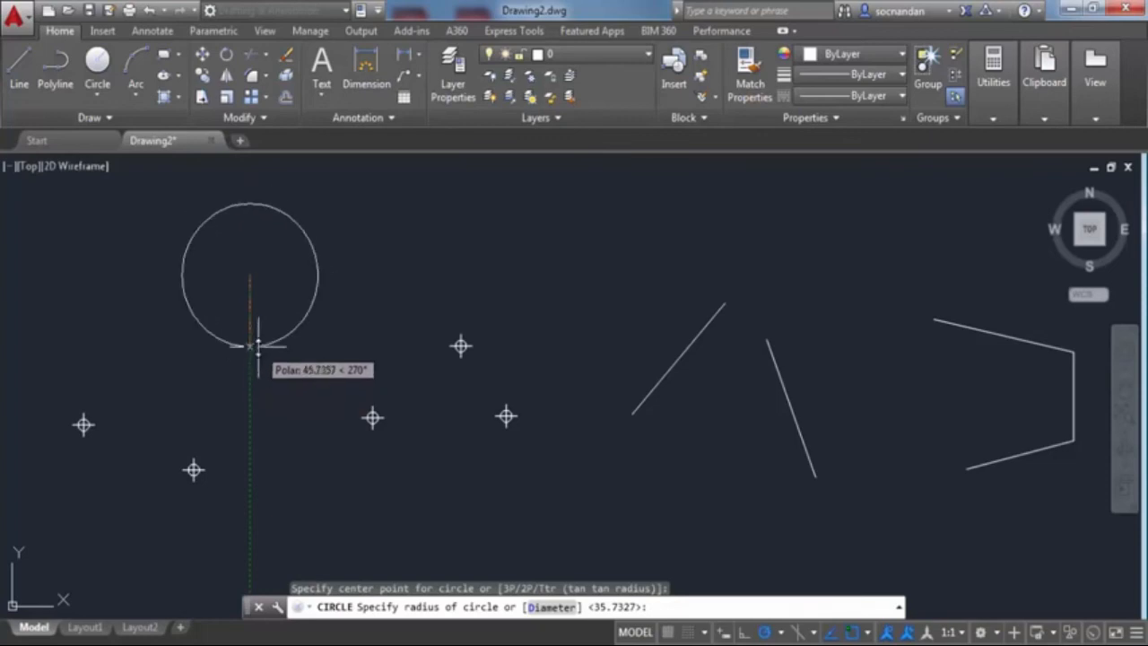
pyautogui.write('40')
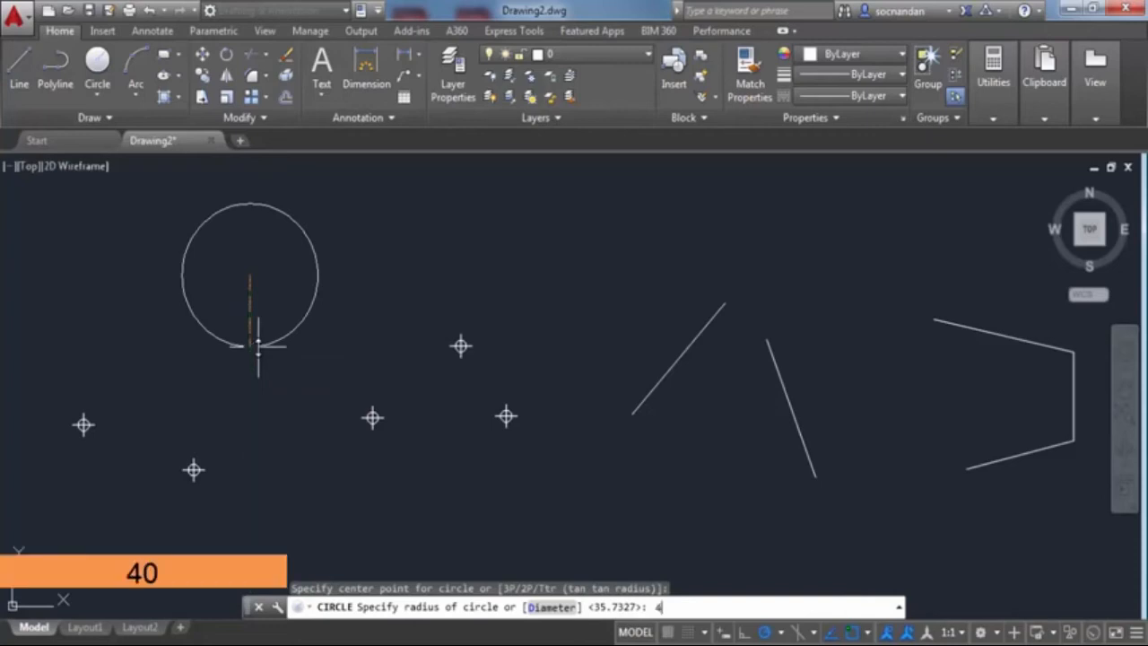
pyautogui.press('Return')
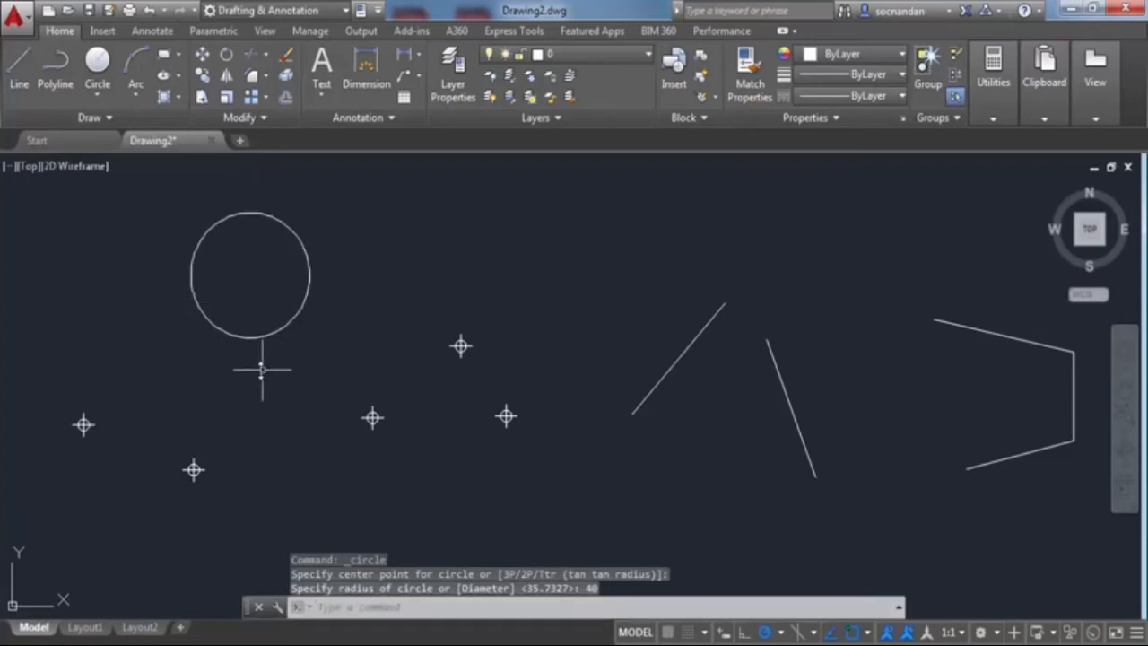
# - Draw a circle of diameter 40 by center and diameter, above the group of three point markers
pyautogui.click(98, 94)
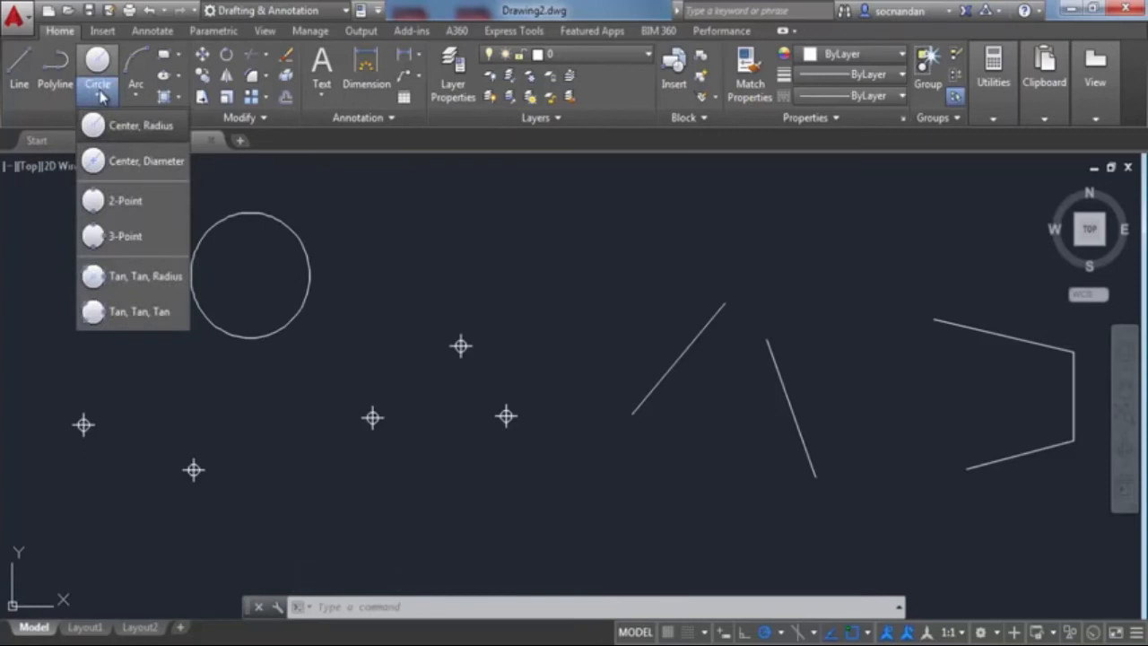
pyautogui.click(136, 166)
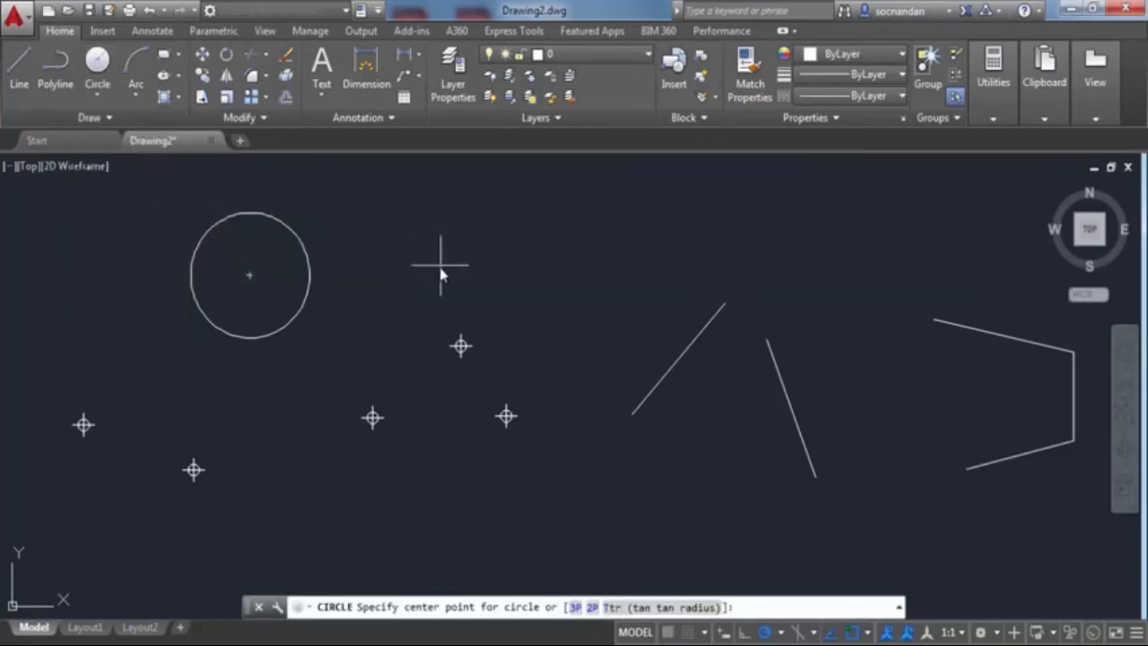
pyautogui.click(491, 258)
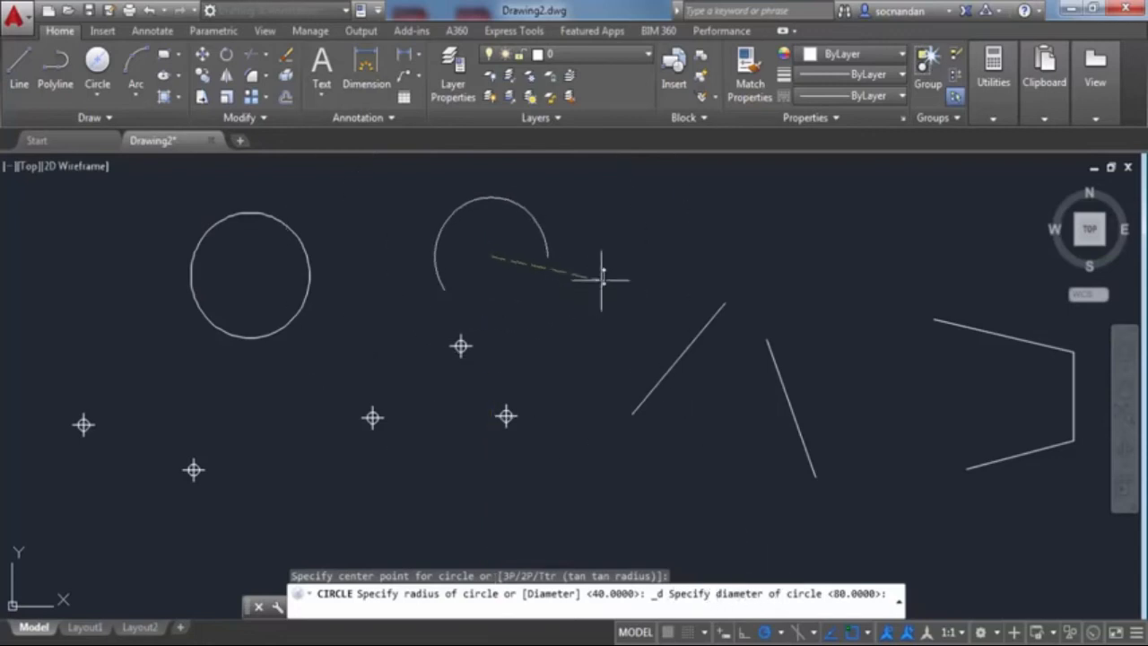
pyautogui.write('40')
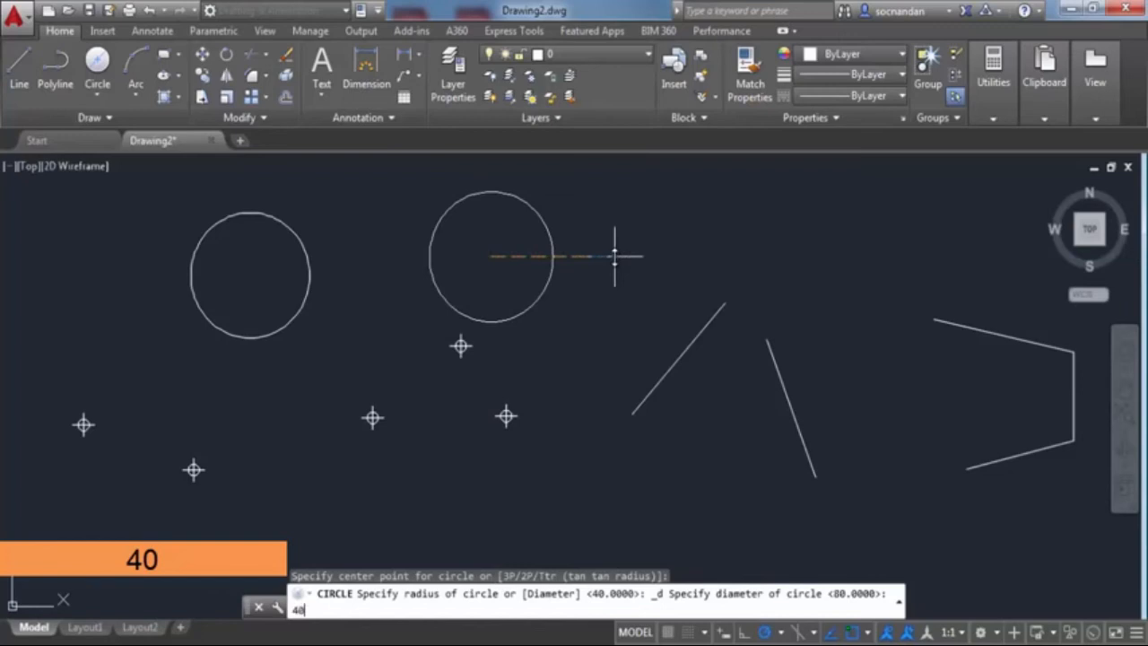
pyautogui.press('Return')
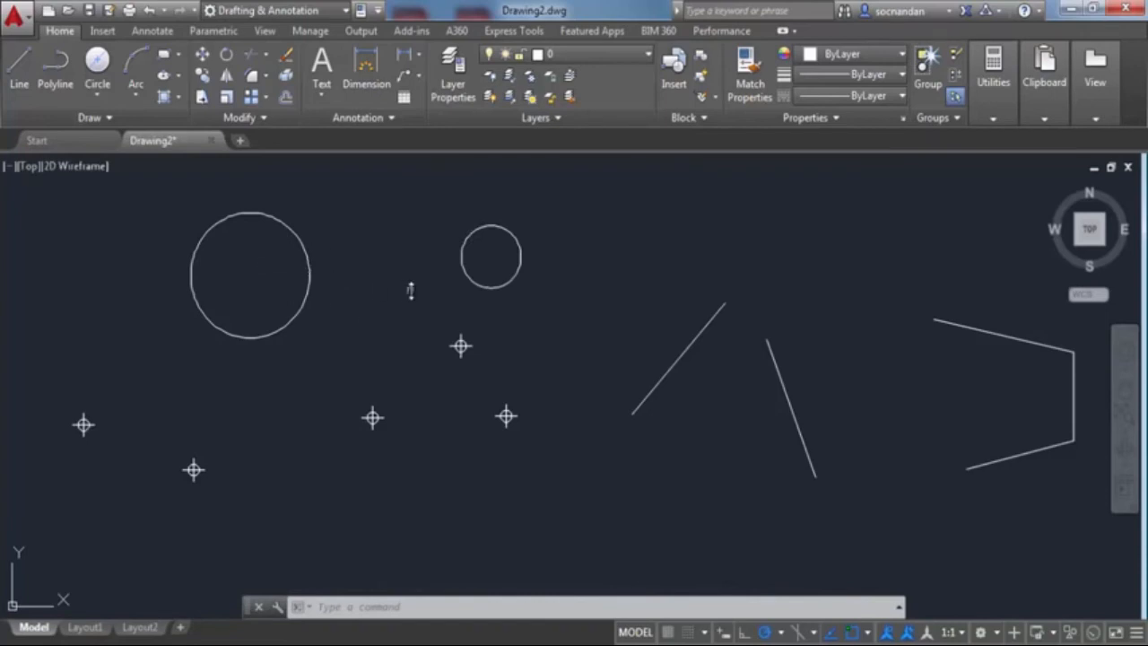
# - Draw a center-radius circle above the two slanted lines, switching to the Diameter option and entering a diameter of 60
pyautogui.click(99, 101)
pyautogui.click(130, 126)
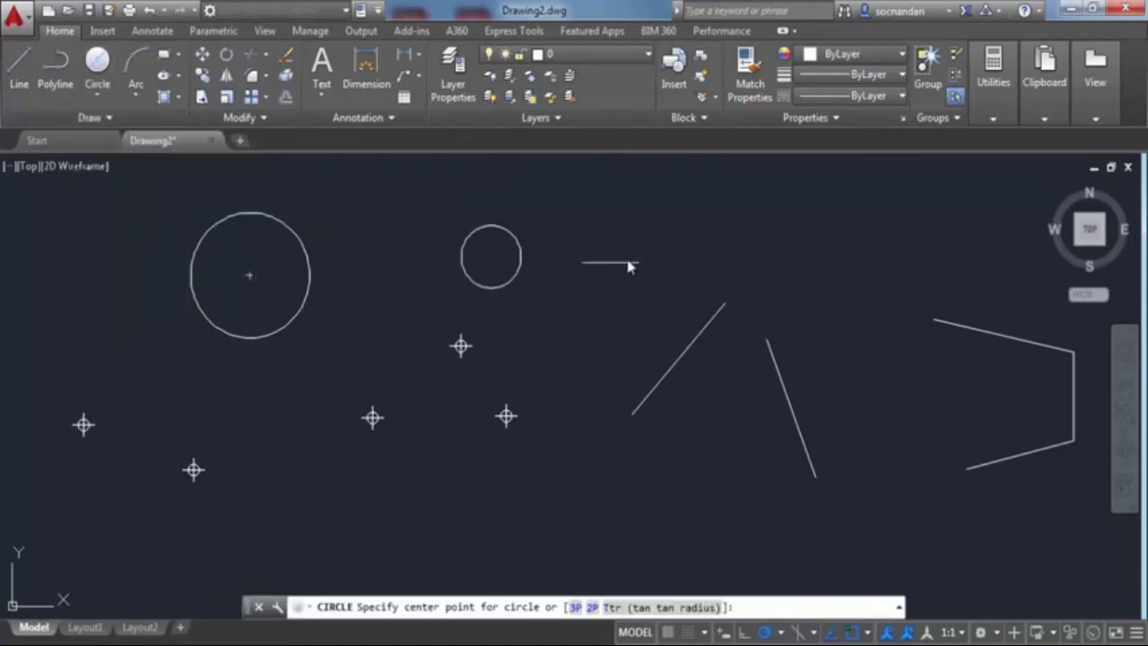
pyautogui.click(660, 248)
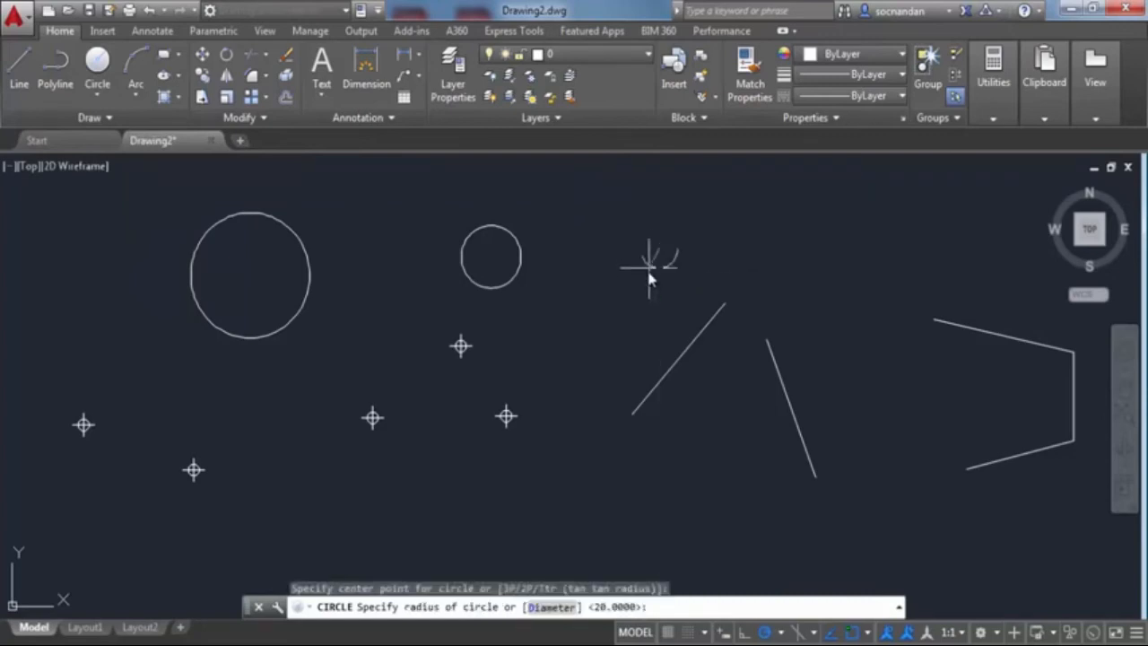
pyautogui.click(545, 608)
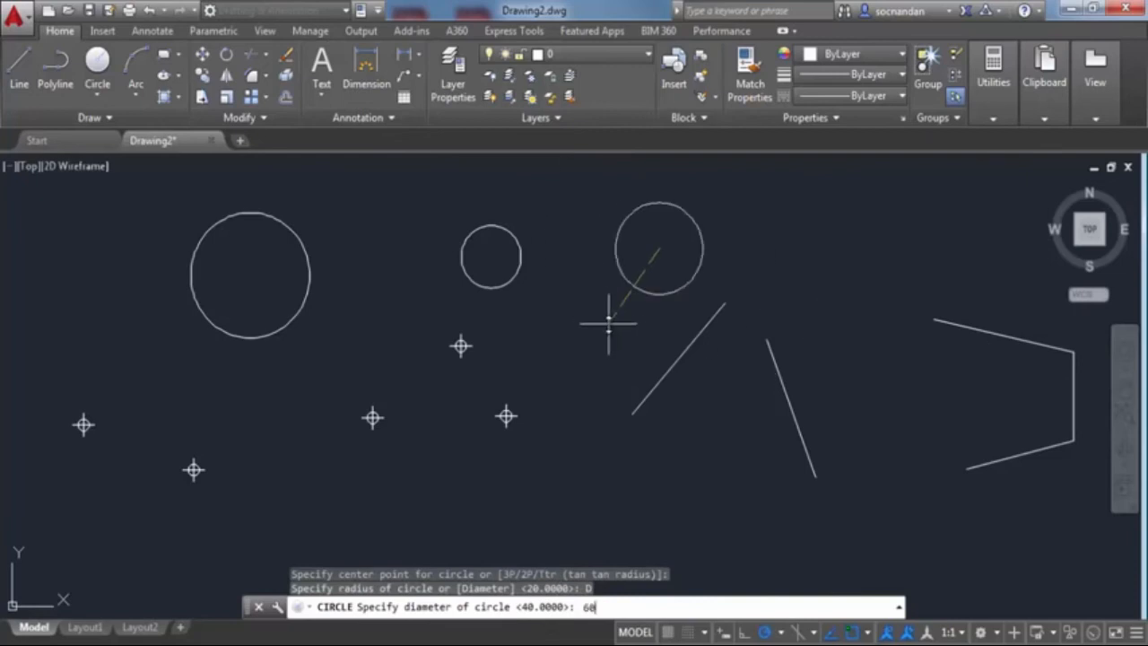
pyautogui.press('Return')
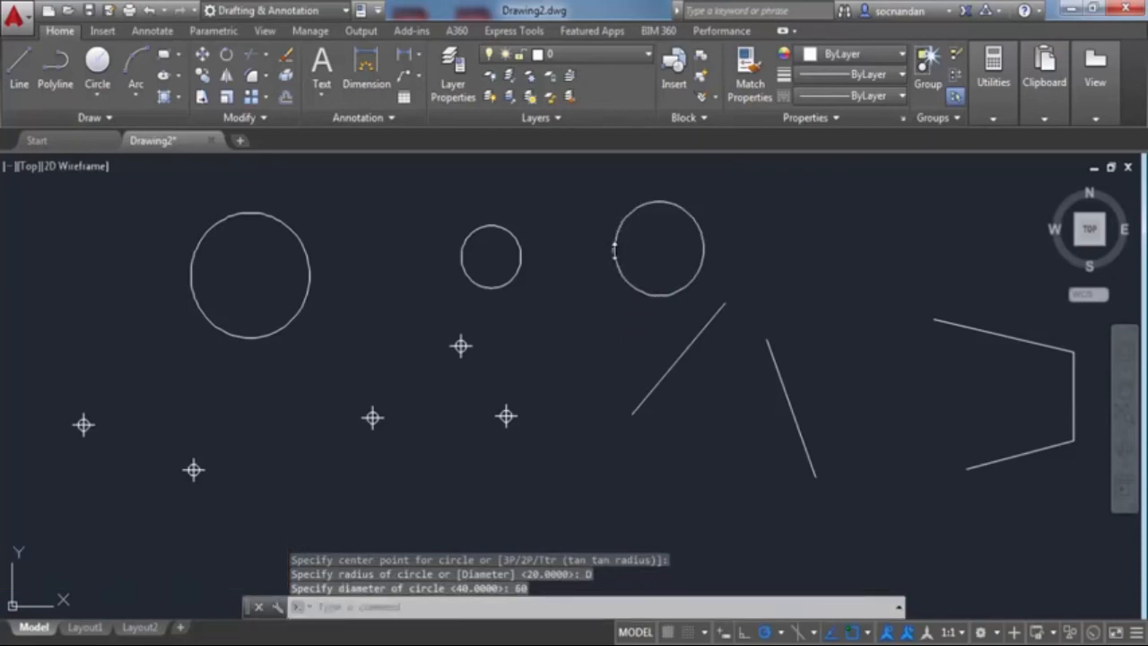
# - Erase the three circles above the point markers and slanted lines
pyautogui.click(614, 249)
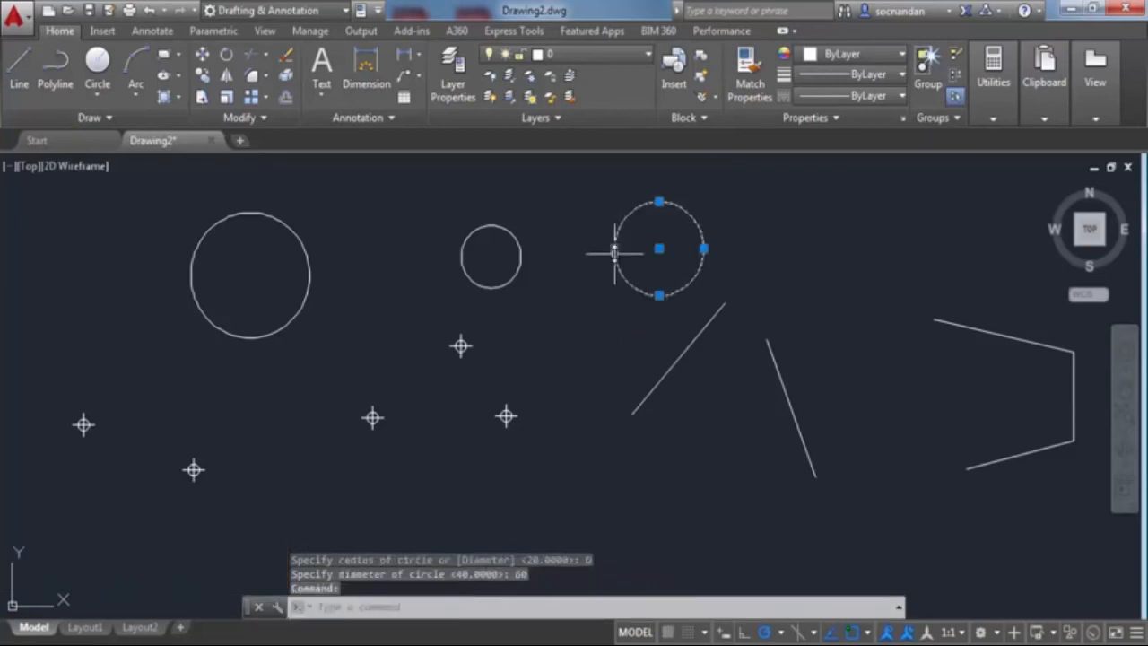
pyautogui.click(514, 235)
pyautogui.click(303, 245)
pyautogui.rightClick(371, 215)
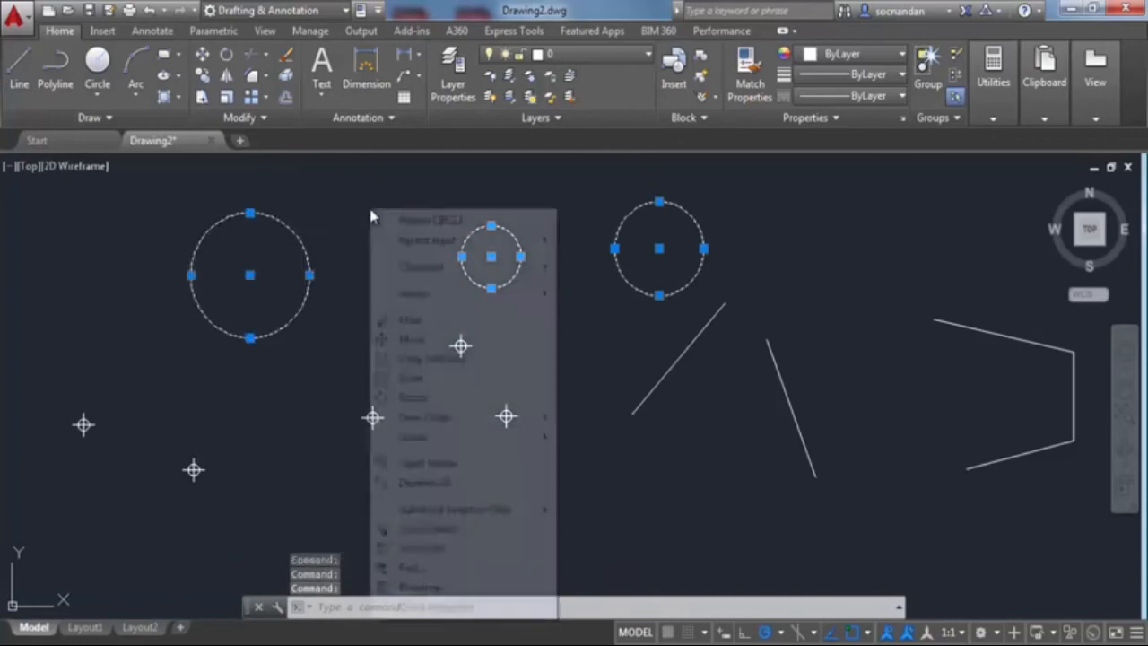
pyautogui.click(412, 320)
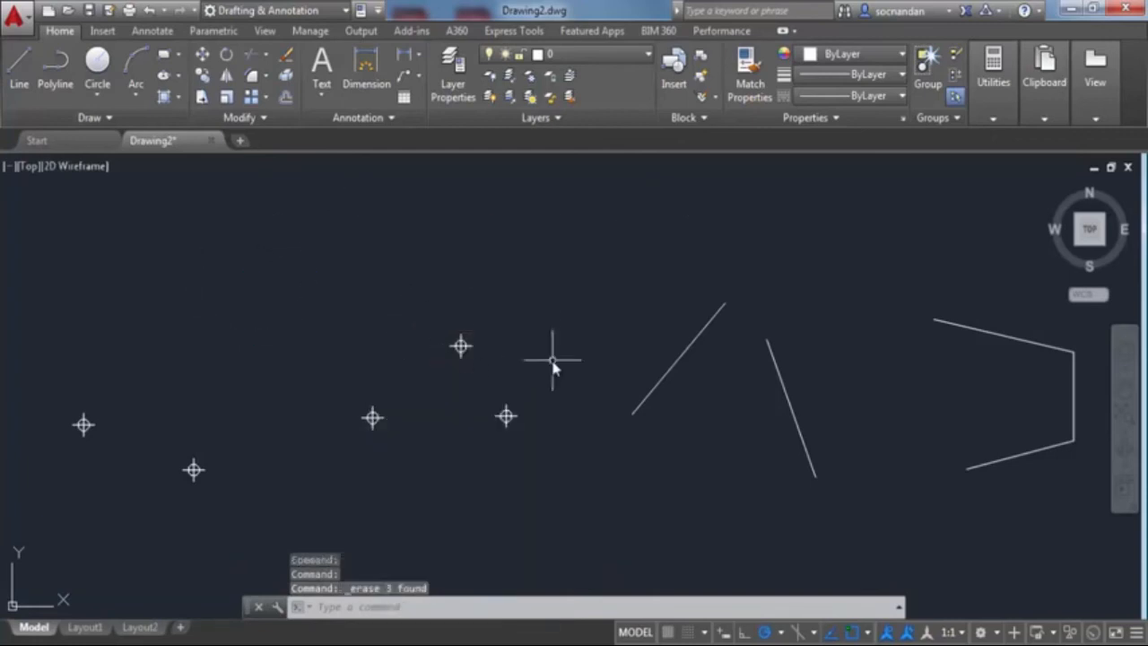
# - Draw a 2-Point circle using the two leftmost point markers as the ends of its diameter
pyautogui.click(95, 90)
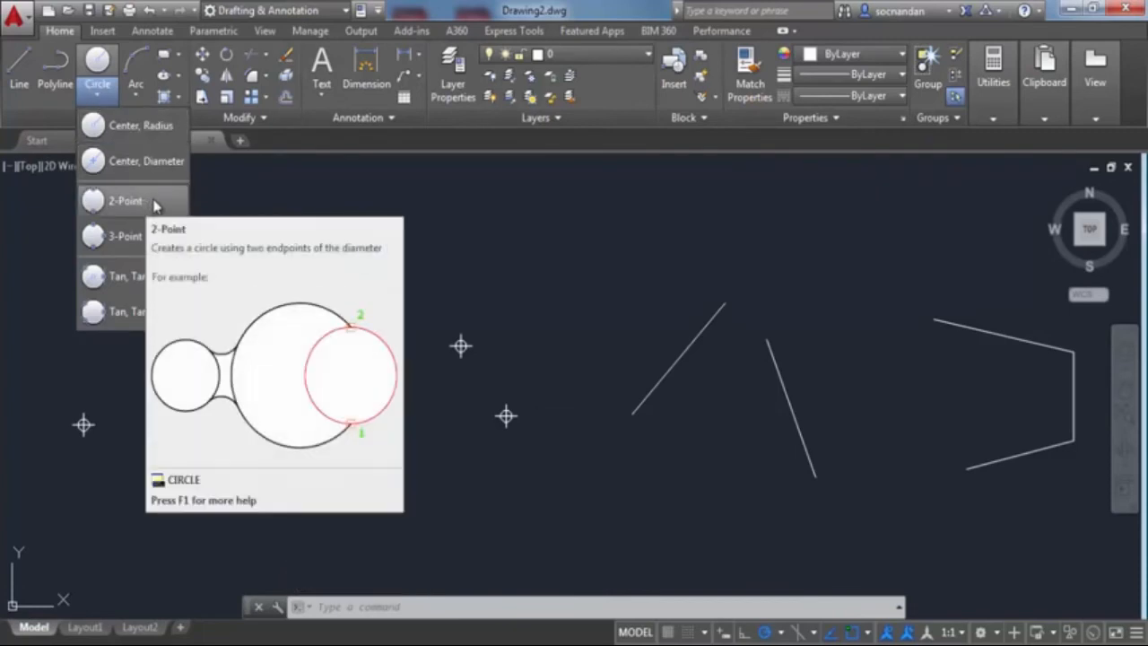
pyautogui.click(126, 201)
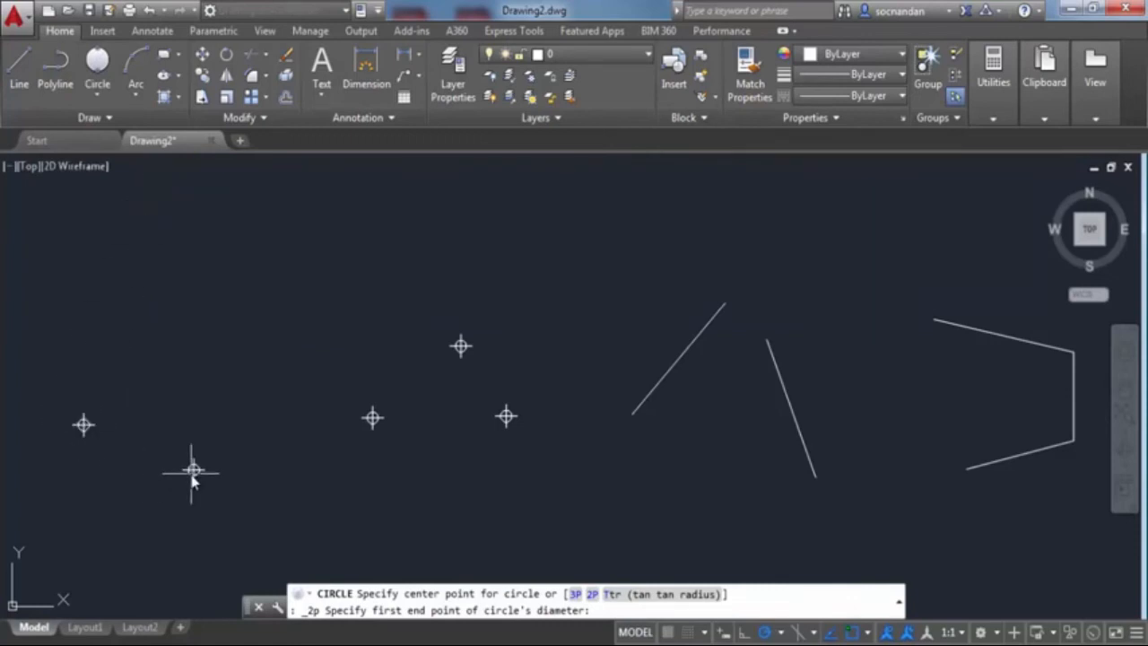
pyautogui.click(83, 424)
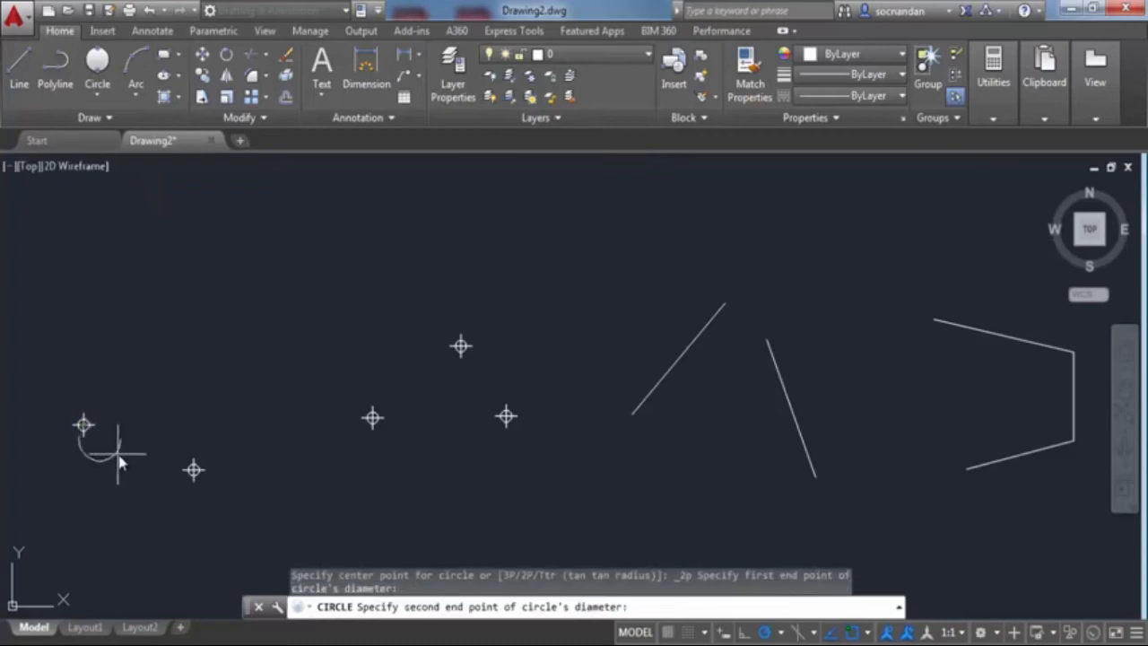
pyautogui.click(193, 470)
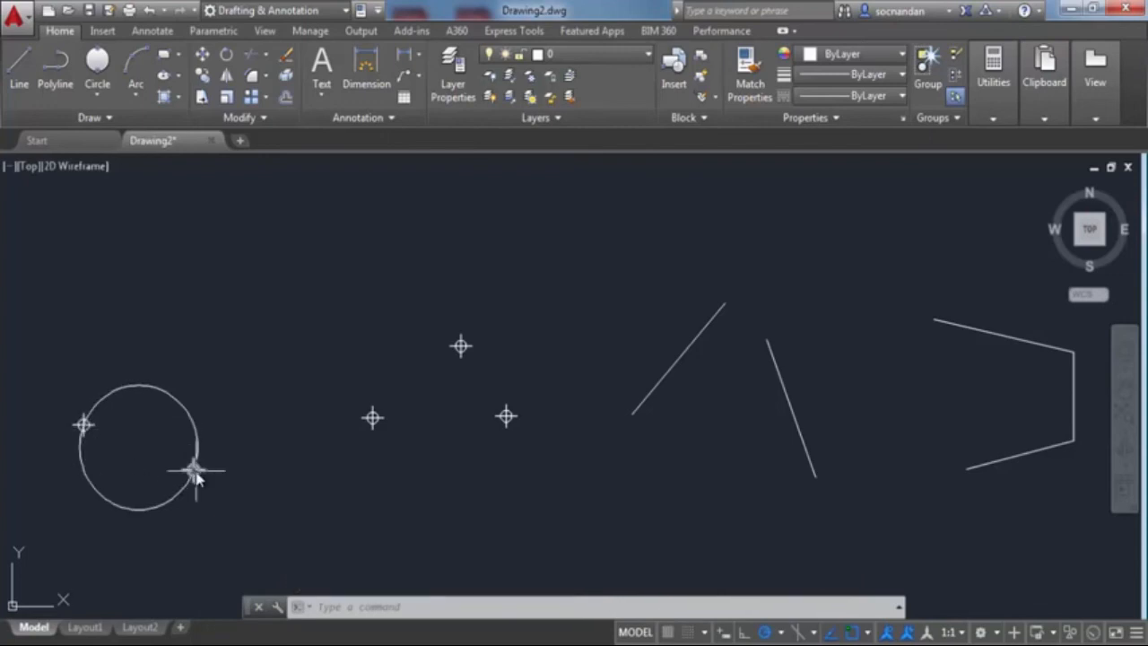
# - Draw a 3-Point circle through the three point markers in the middle of the drawing
pyautogui.click(96, 90)
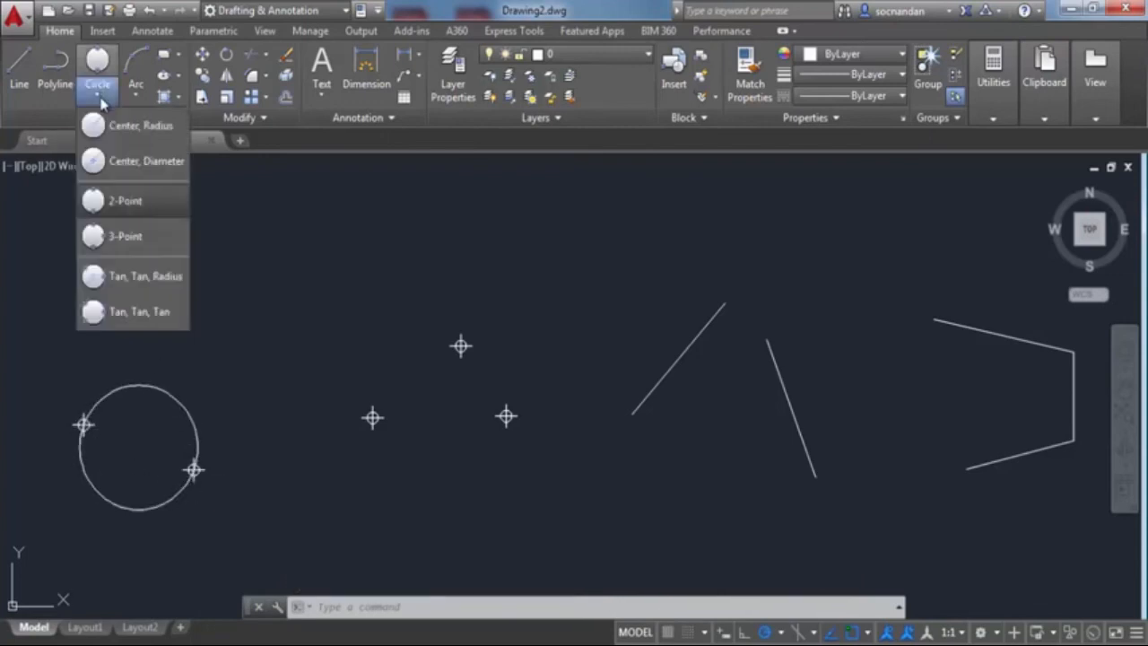
pyautogui.click(135, 237)
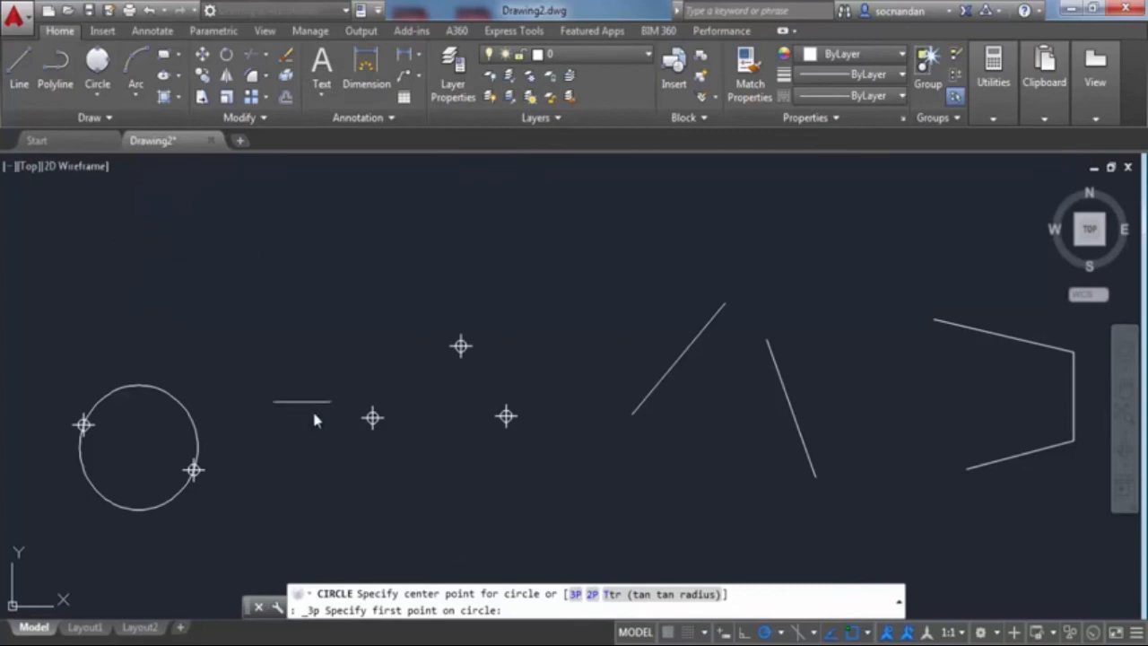
pyautogui.click(373, 418)
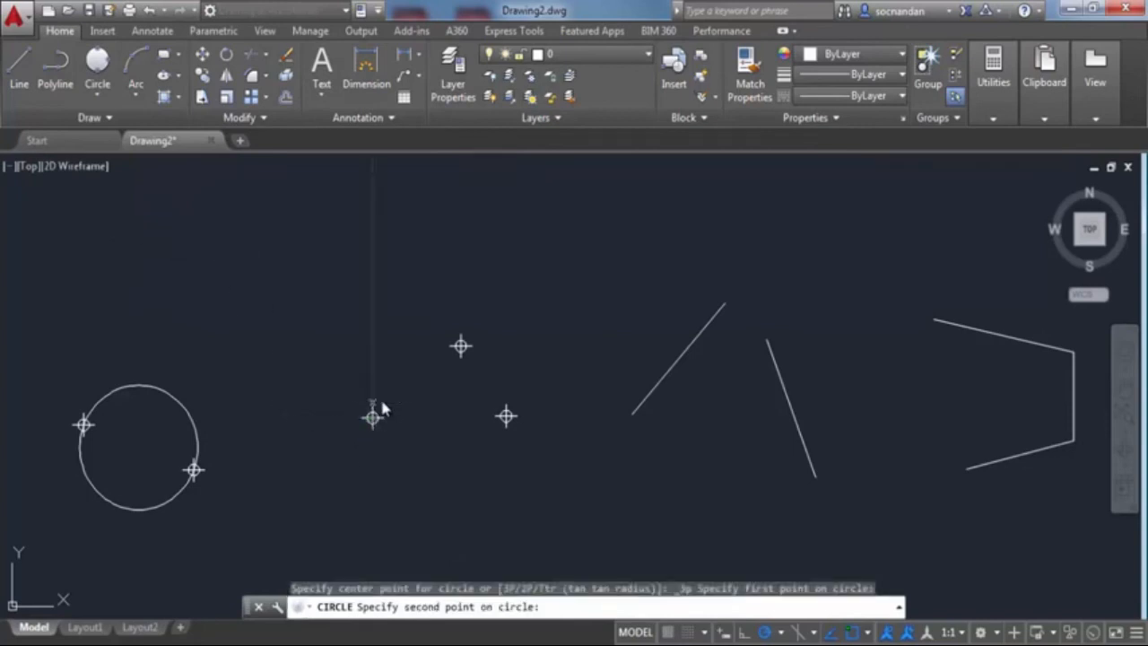
pyautogui.click(460, 346)
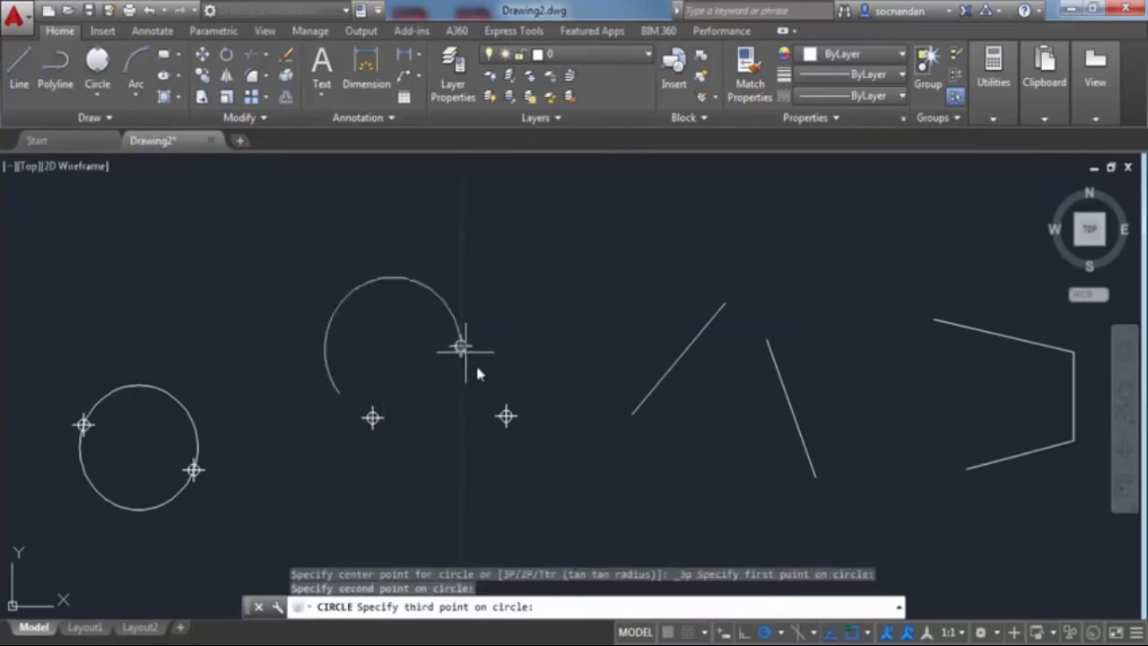
pyautogui.click(505, 415)
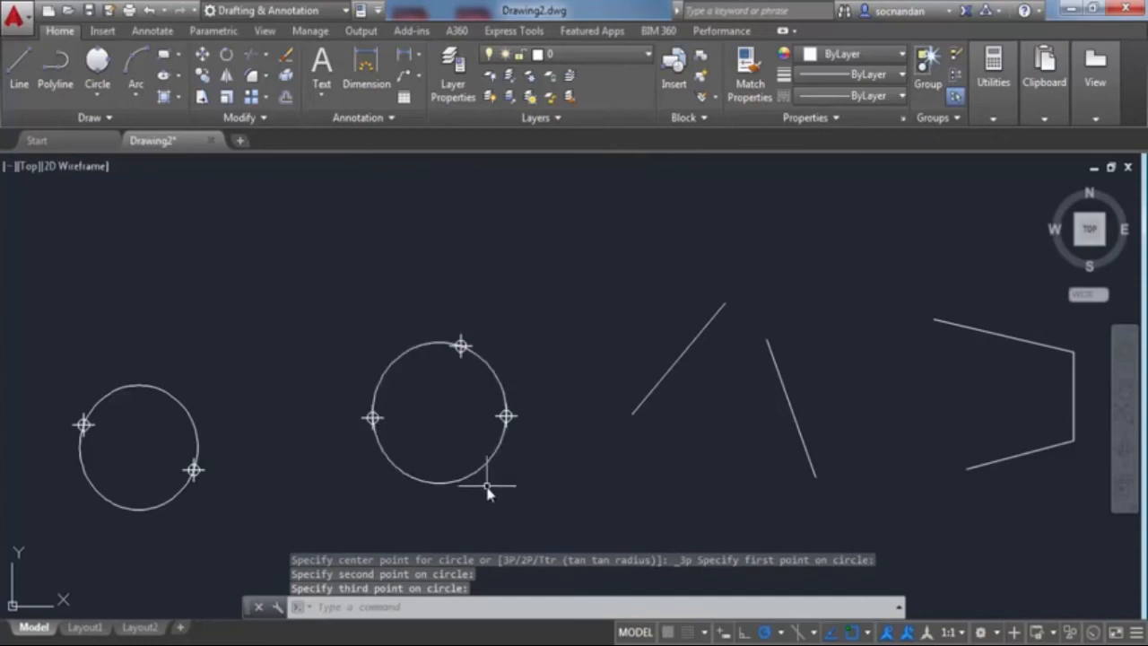
# - Draw a Tan, Tan, Radius circle tangent to the two separate slanted lines with a radius of 50
pyautogui.click(97, 89)
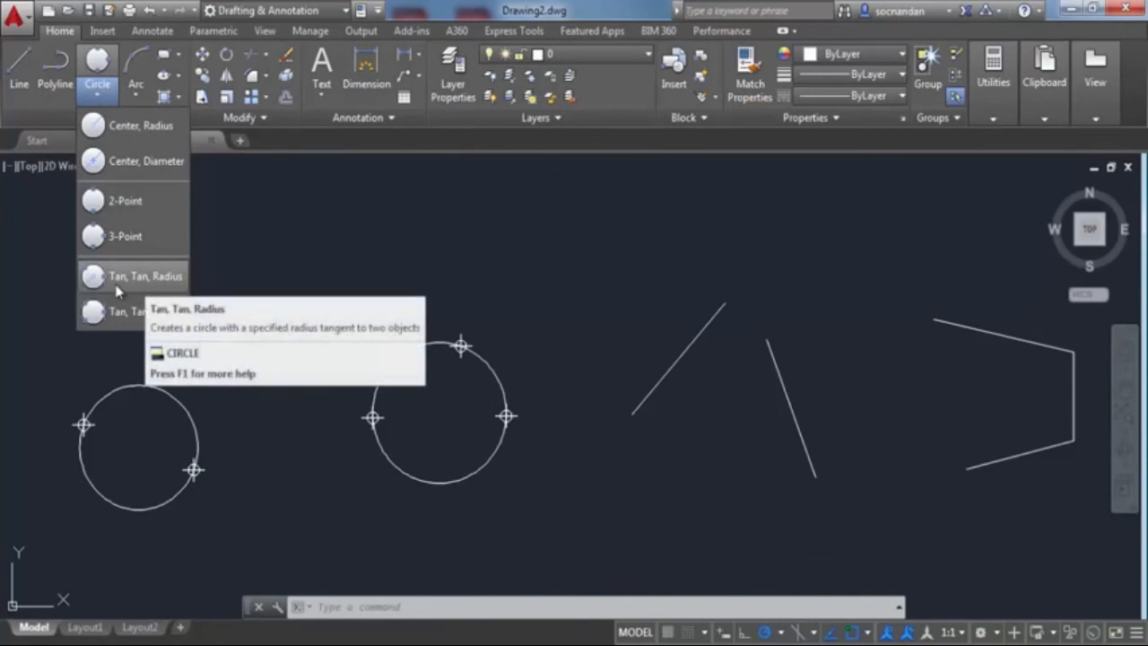
pyautogui.click(170, 280)
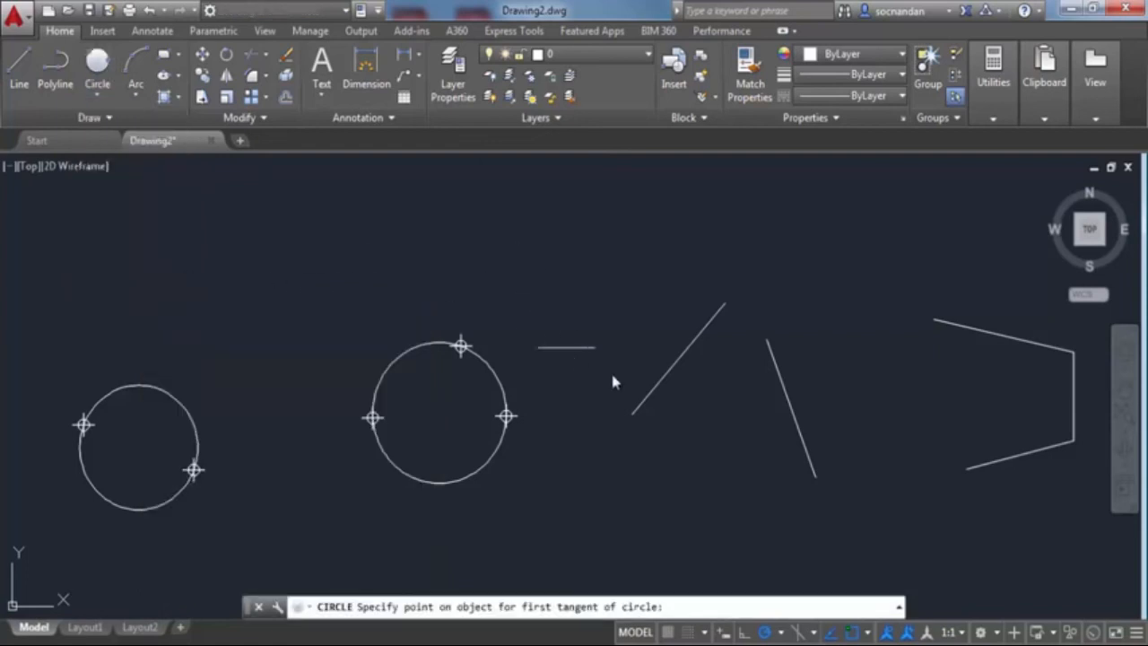
pyautogui.click(674, 374)
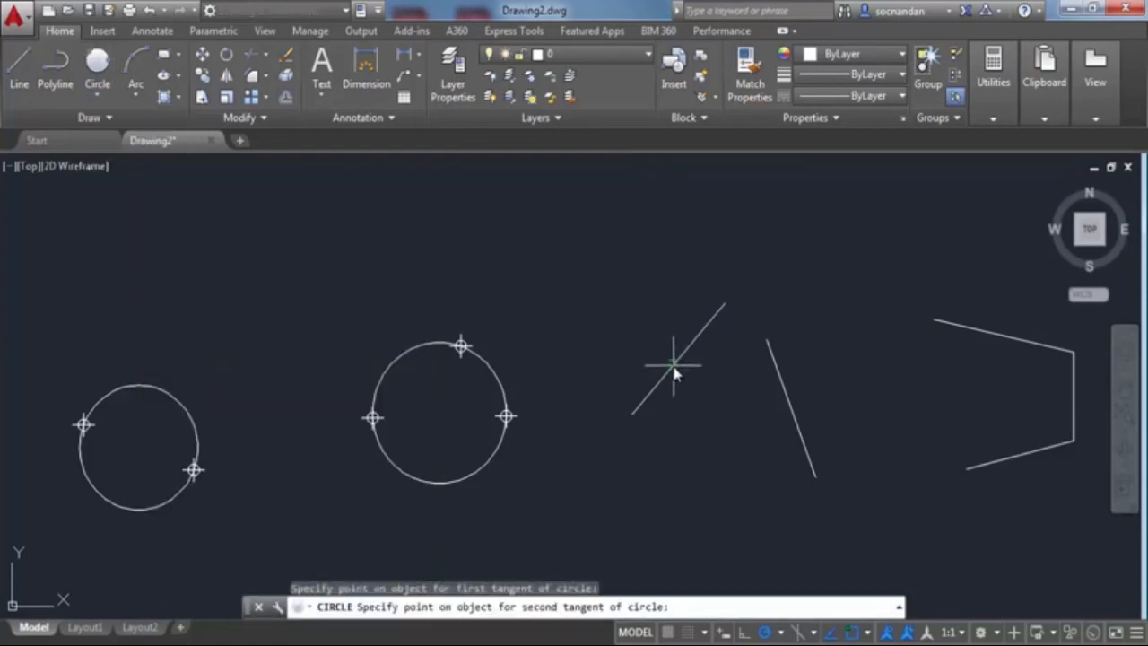
pyautogui.click(775, 380)
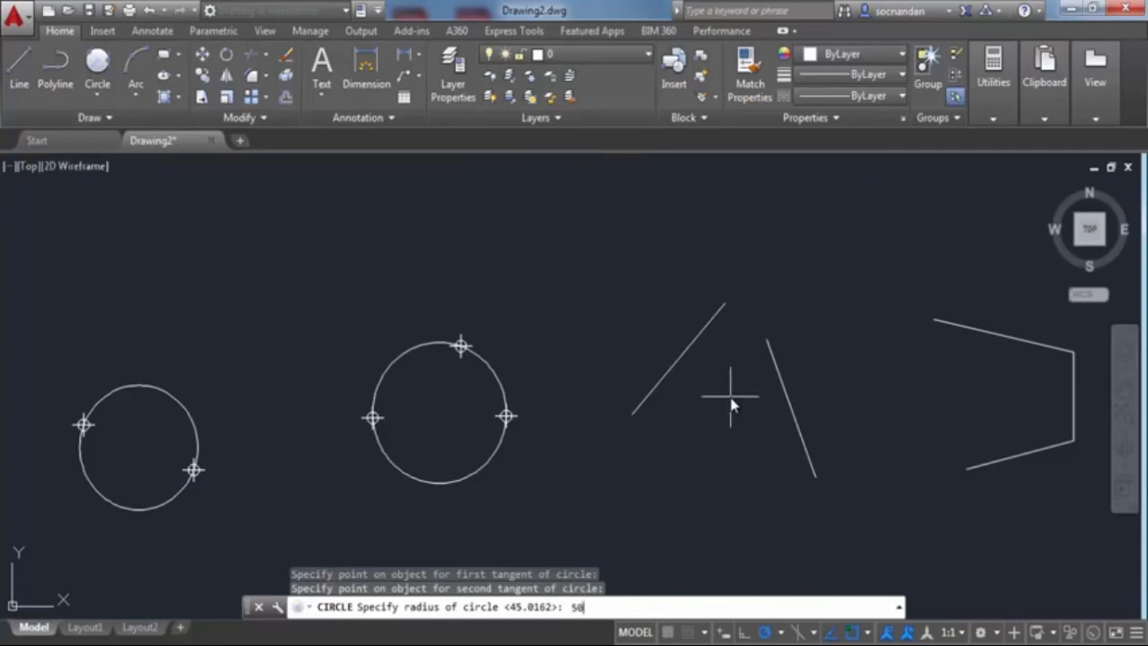
pyautogui.press('Return')
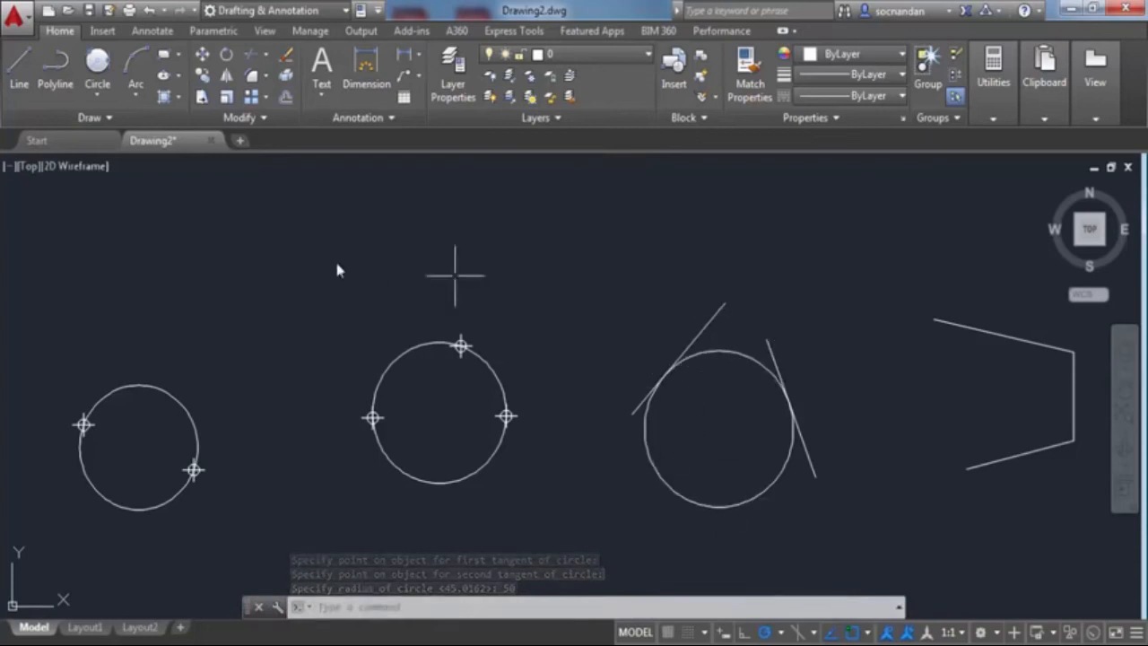
# - Draw a Tan, Tan, Tan circle tangent to the upper sloping, vertical and lower sloping lines of the open three-segment shape
pyautogui.click(92, 94)
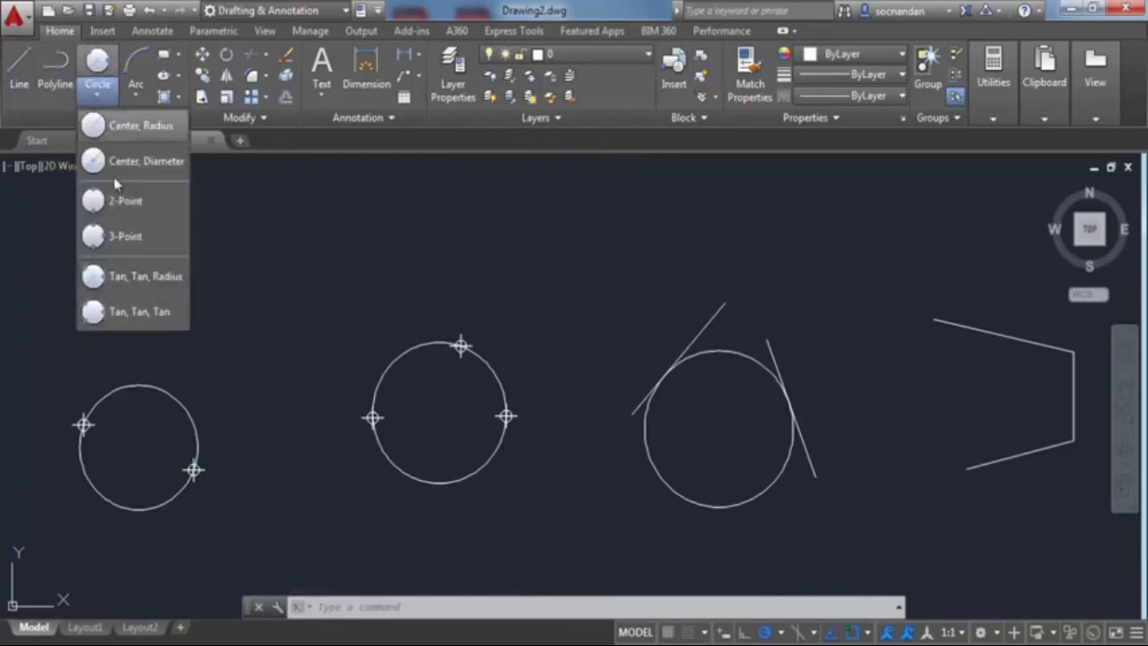
pyautogui.click(139, 311)
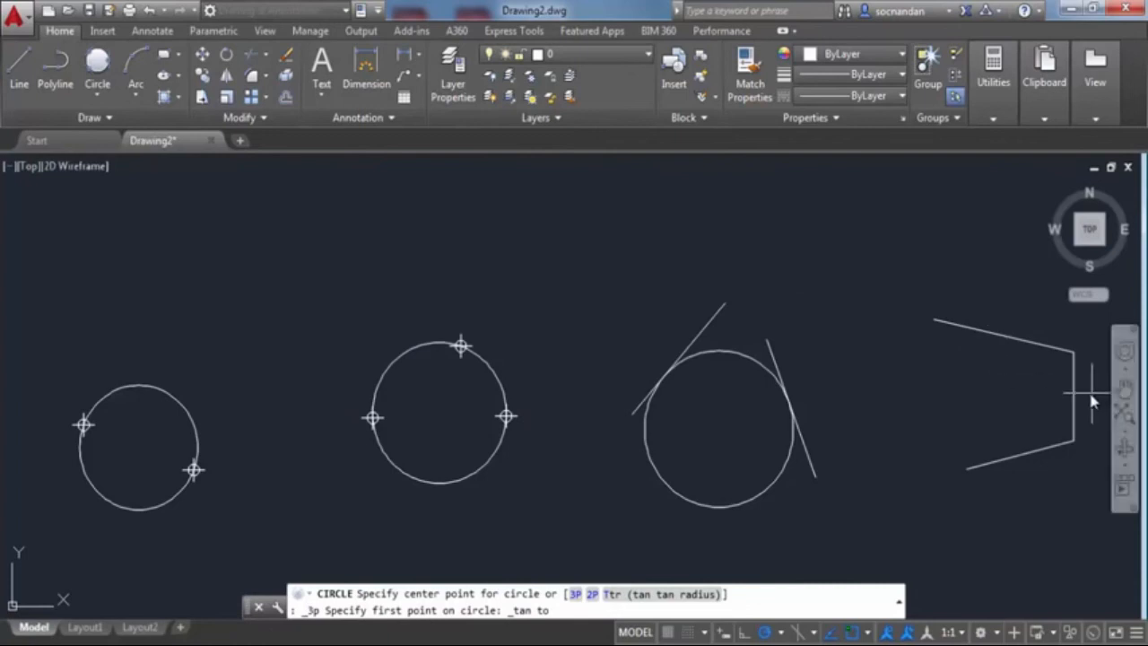
pyautogui.click(1009, 338)
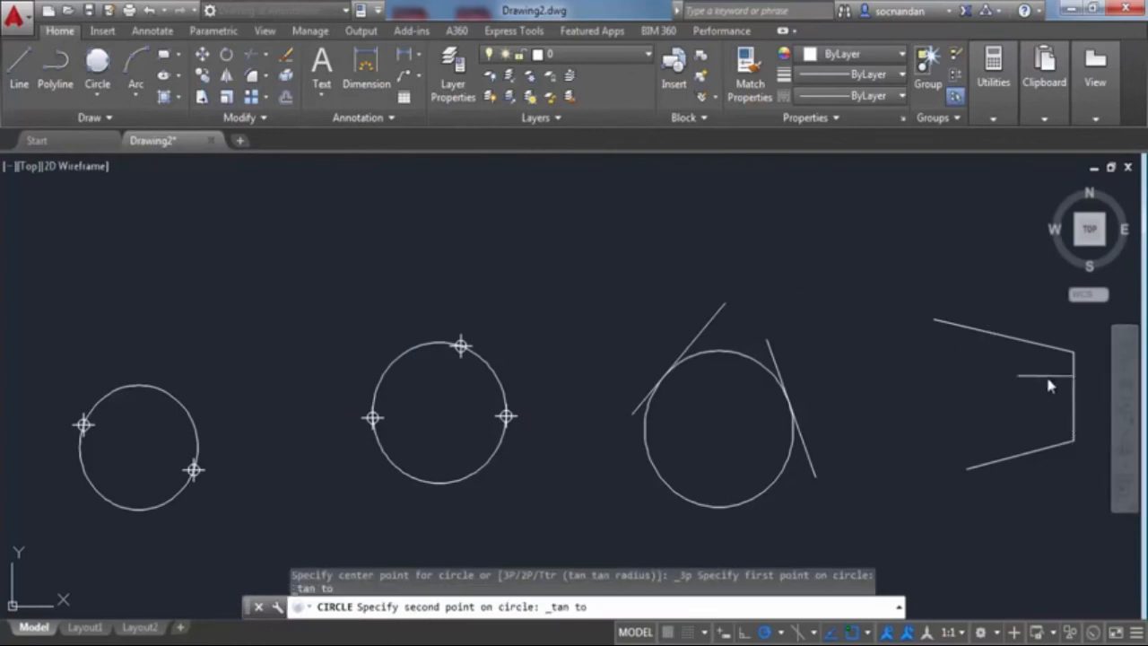
pyautogui.click(1074, 403)
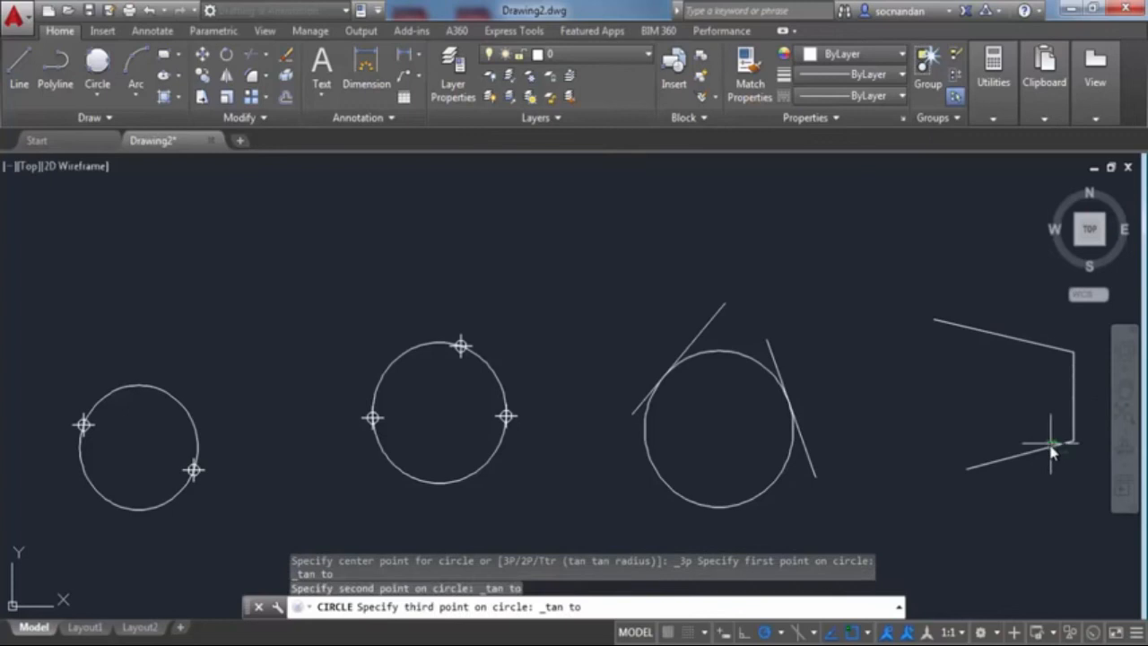
pyautogui.click(1051, 445)
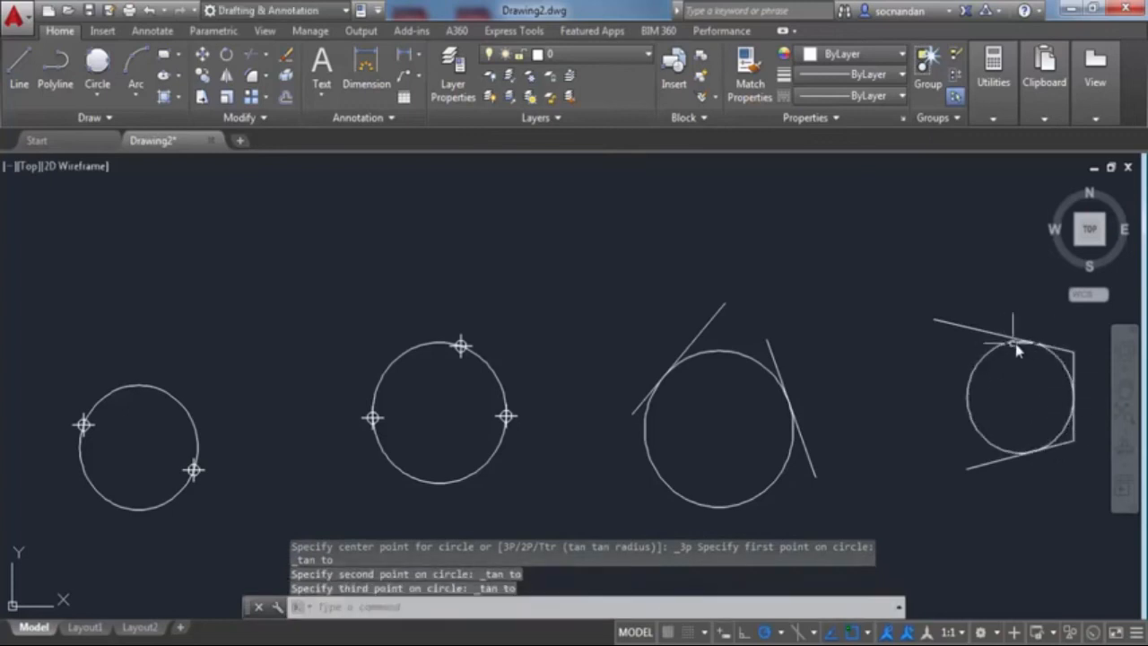